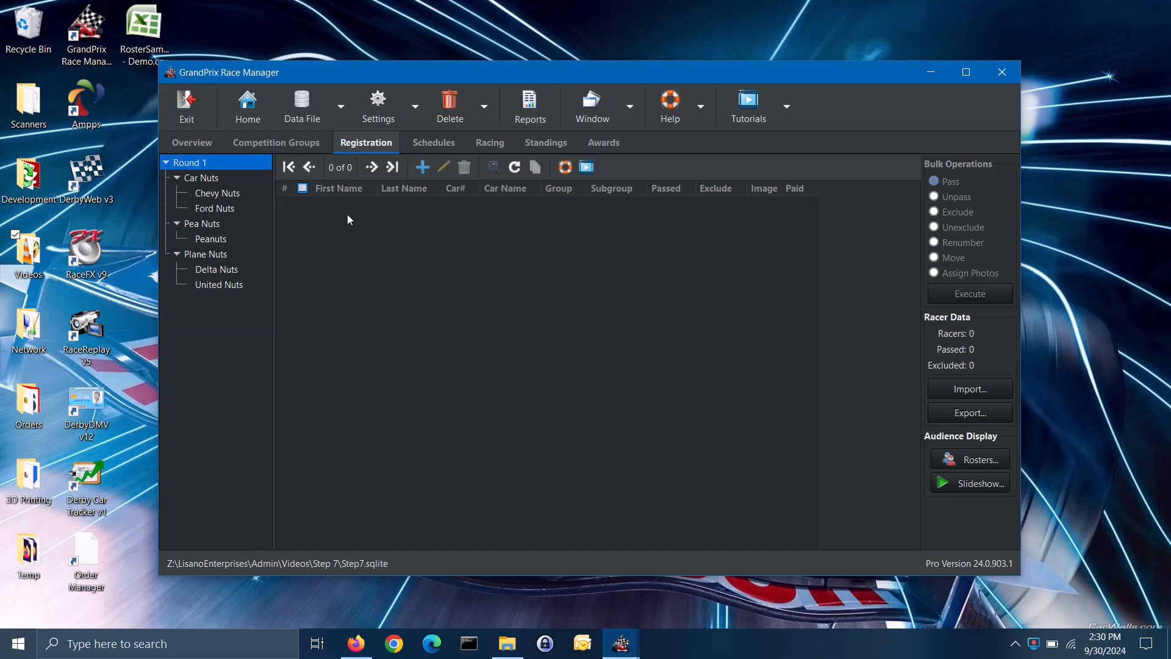
# Start a new racer entry in the Chevy Nuts subgroup, filling in the first and last name and the car name Blizzard.
pyautogui.click(230, 193)
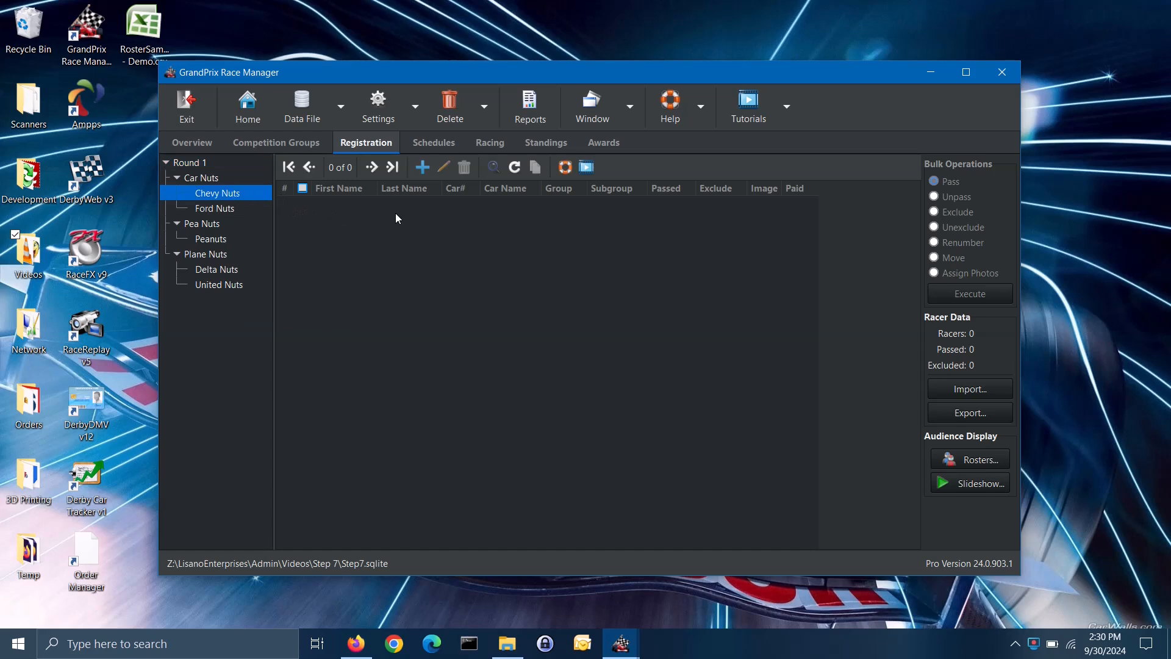
pyautogui.click(422, 167)
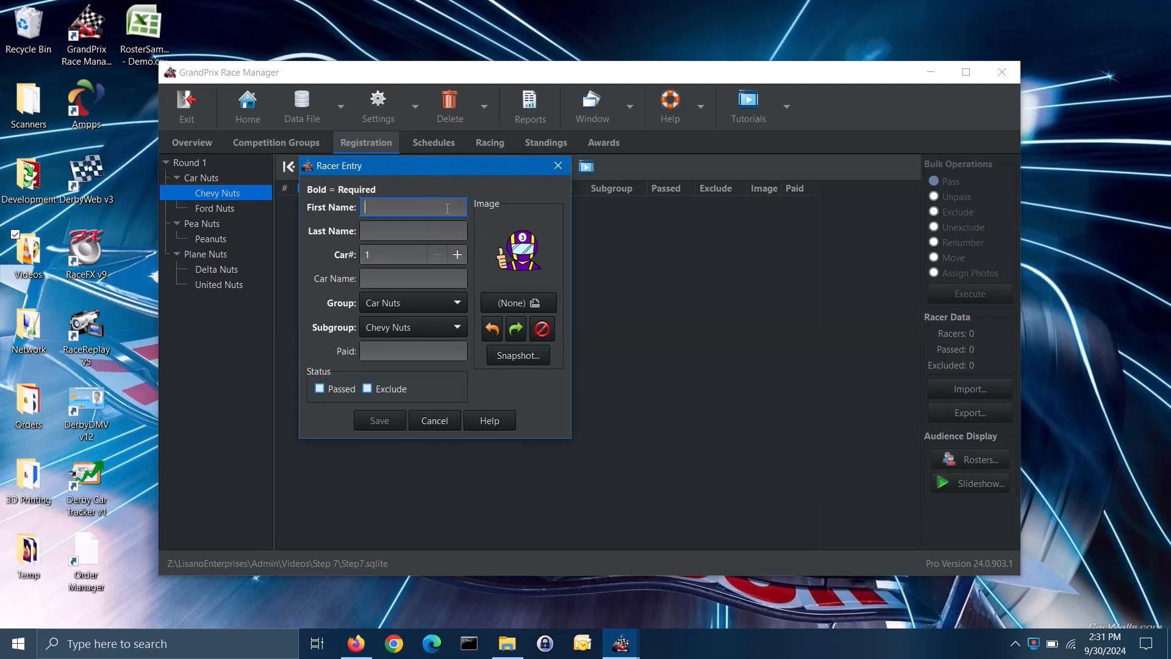
pyautogui.write('Joe')
pyautogui.press('Tab')
pyautogui.write('Snow')
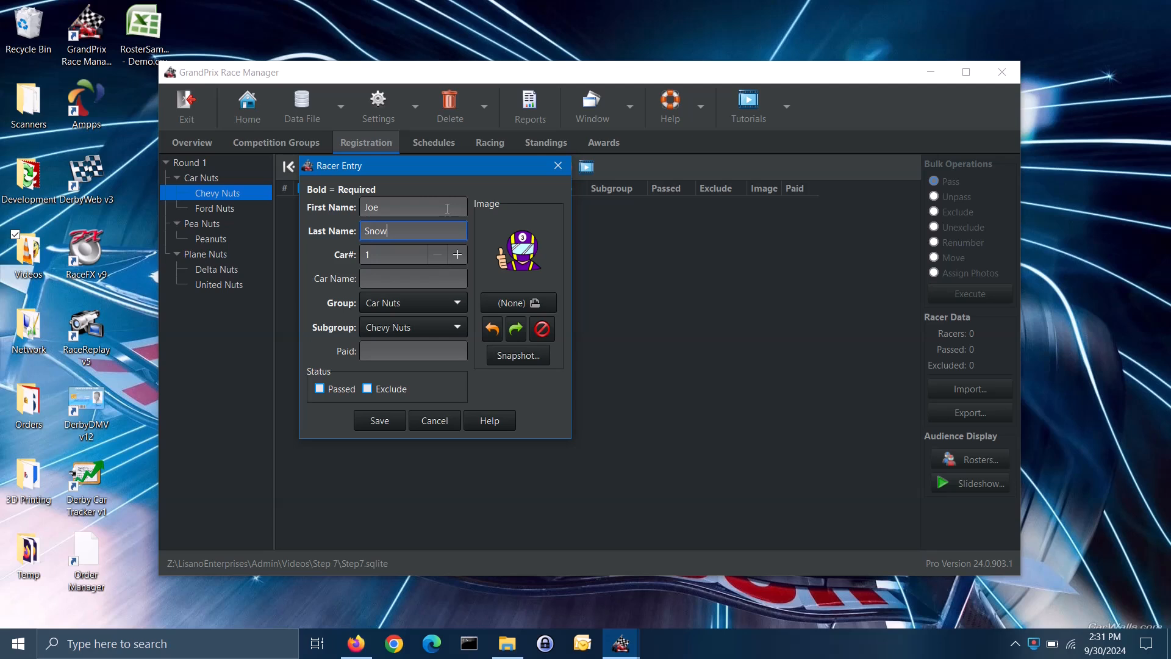
pyautogui.click(410, 254)
pyautogui.click(450, 279)
pyautogui.write('Blizzard')
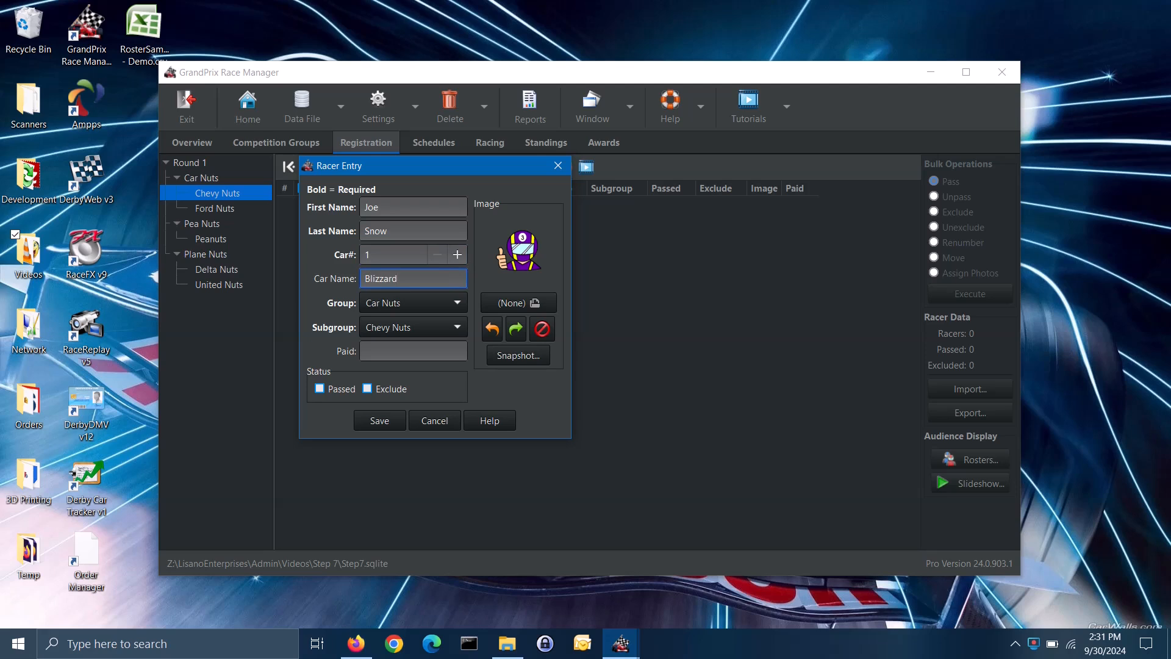
# Keep the racer in group Car Nuts and subgroup Chevy Nuts, and set the Paid value to Yes.
pyautogui.click(459, 301)
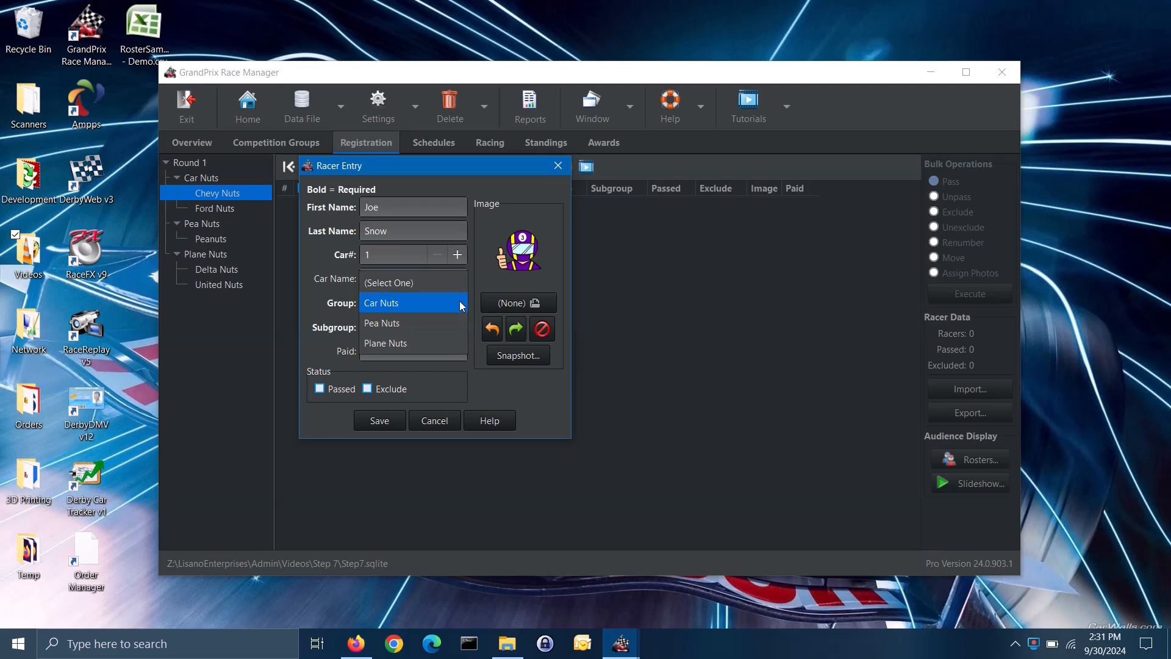
pyautogui.click(459, 303)
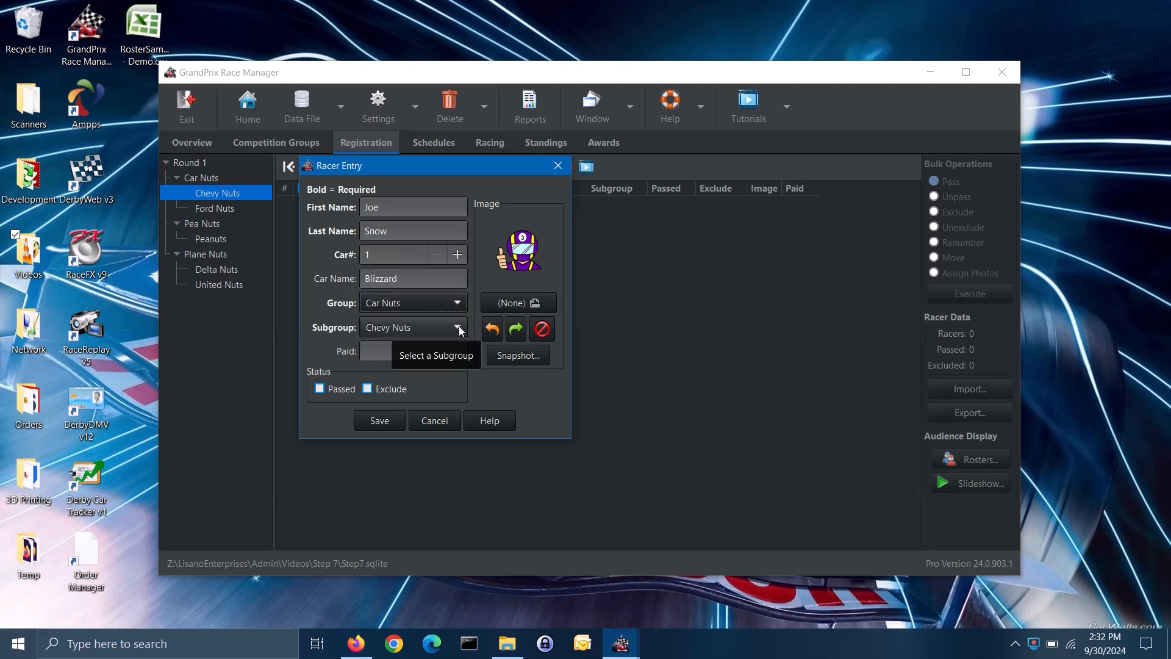
pyautogui.click(459, 327)
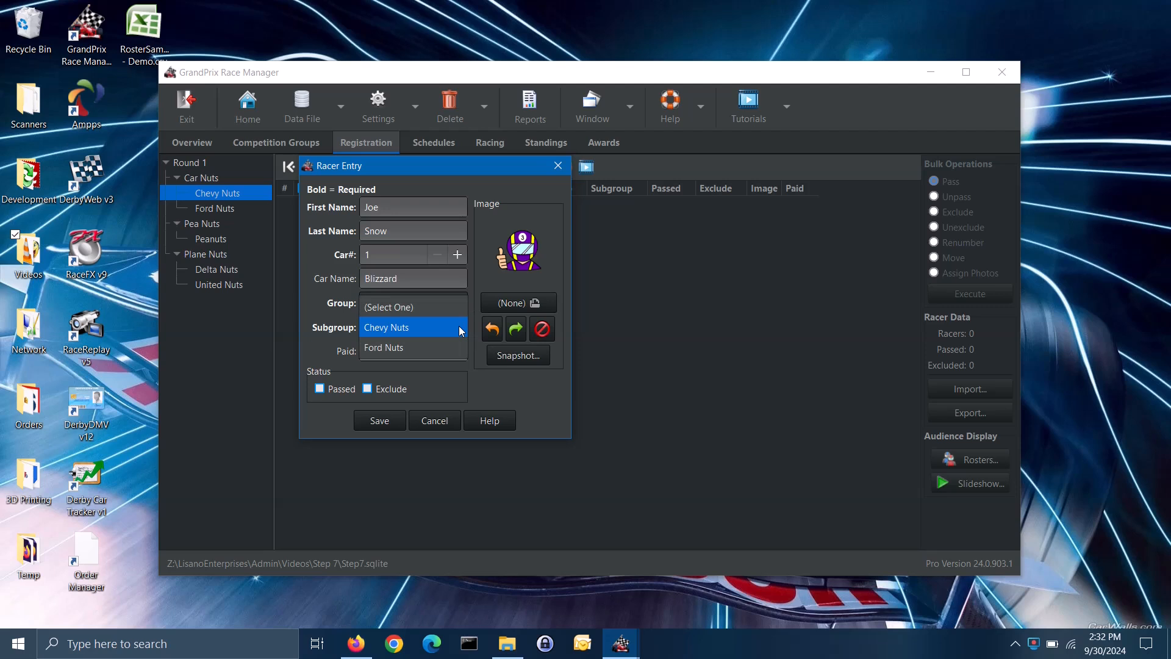
pyautogui.click(458, 328)
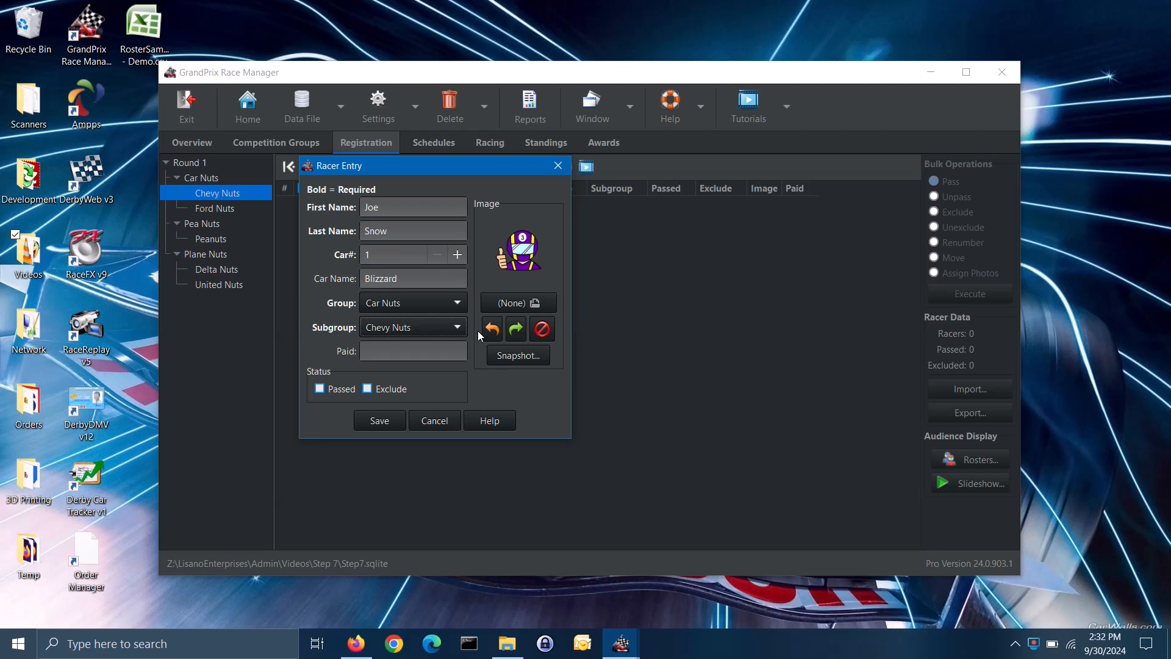
pyautogui.click(451, 352)
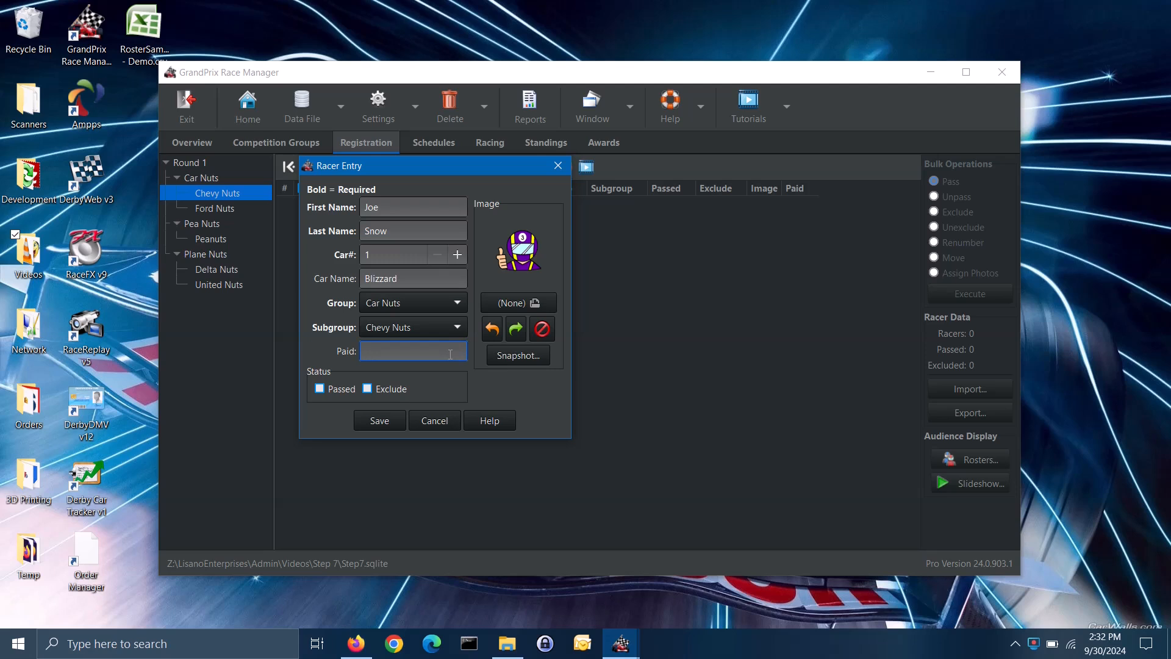
pyautogui.write('Yes')
# Assign AldrinBuzz.jpg from the Air and Space folder as the racer's image, and try rotating it left and back right.
pyautogui.click(547, 305)
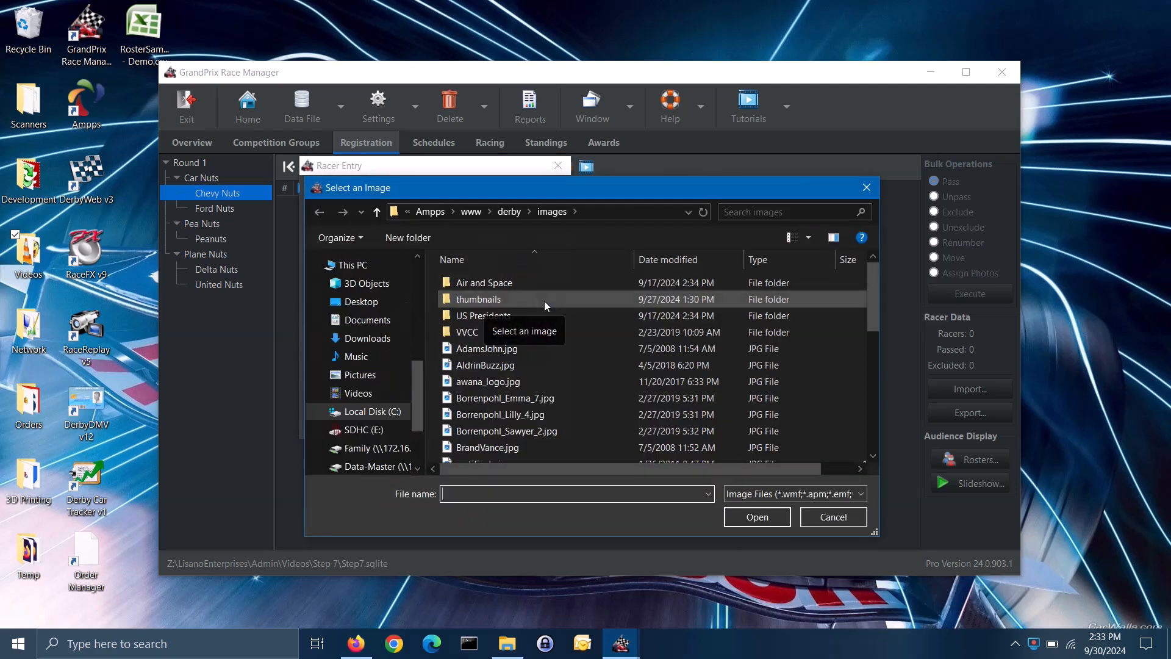
pyautogui.doubleClick(497, 284)
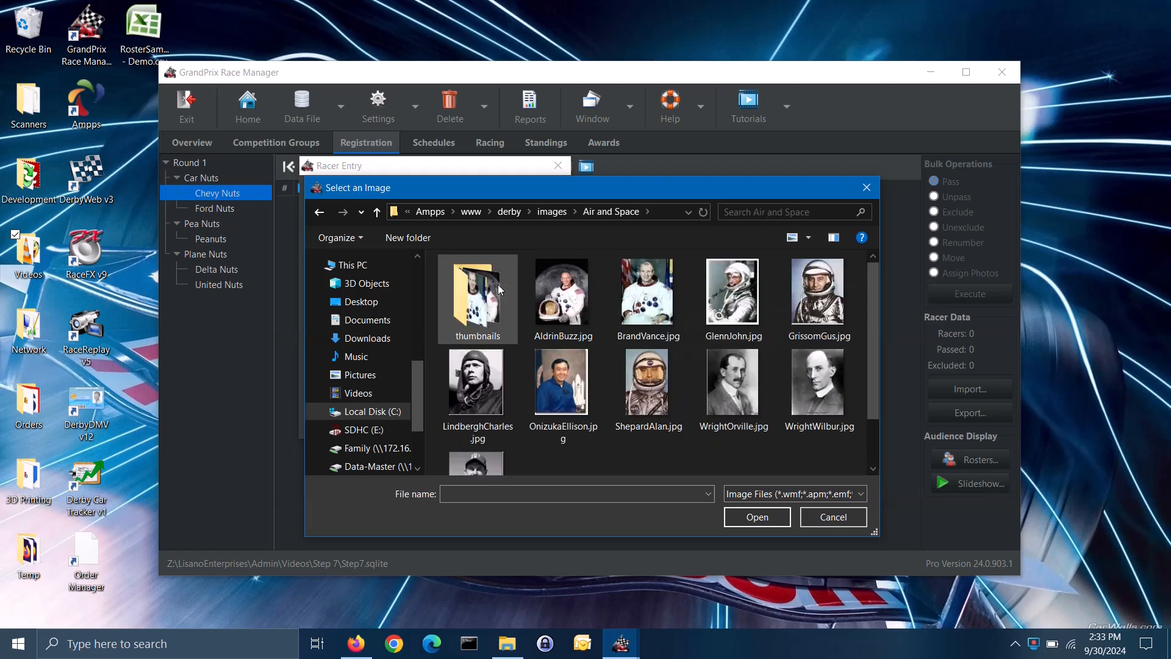
pyautogui.click(568, 303)
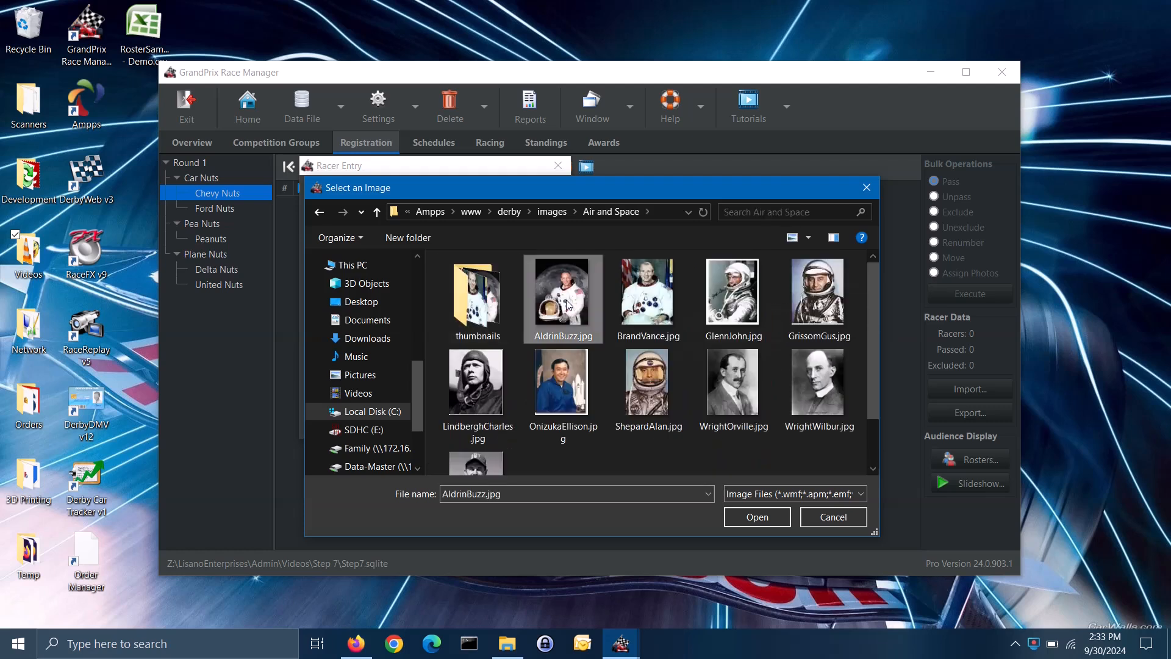
pyautogui.click(766, 518)
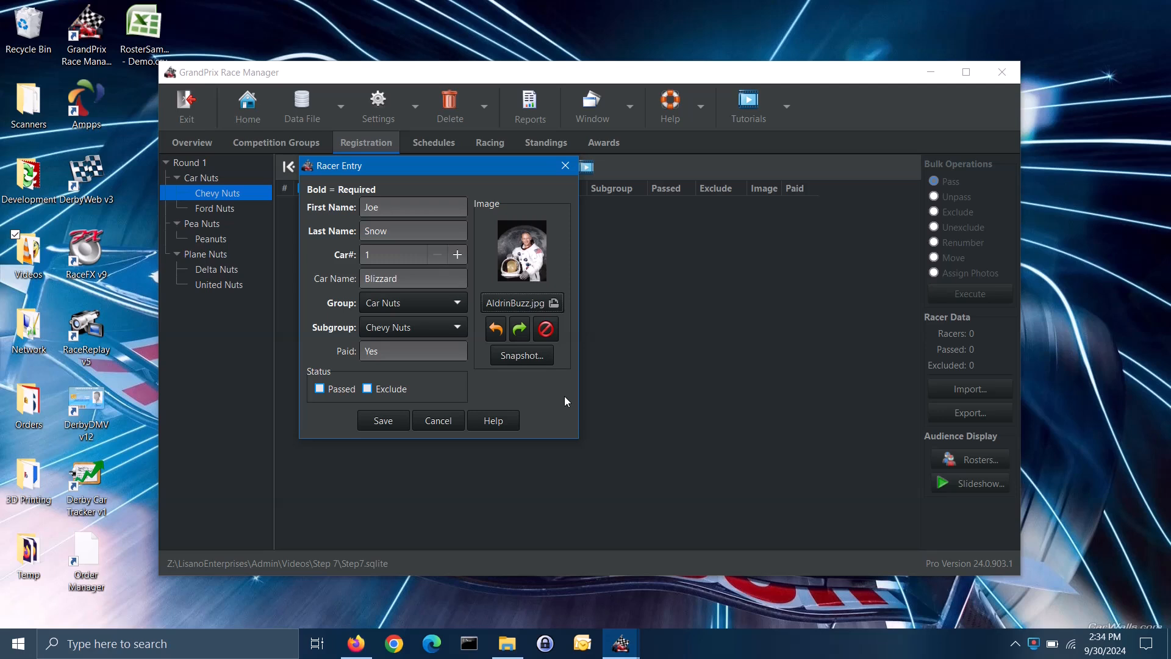
pyautogui.click(498, 331)
pyautogui.click(517, 333)
# Allow webcam access, capture a portrait-orientation snapshot as the racer's image, and save both the snapshot and the racer entry.
pyautogui.click(525, 361)
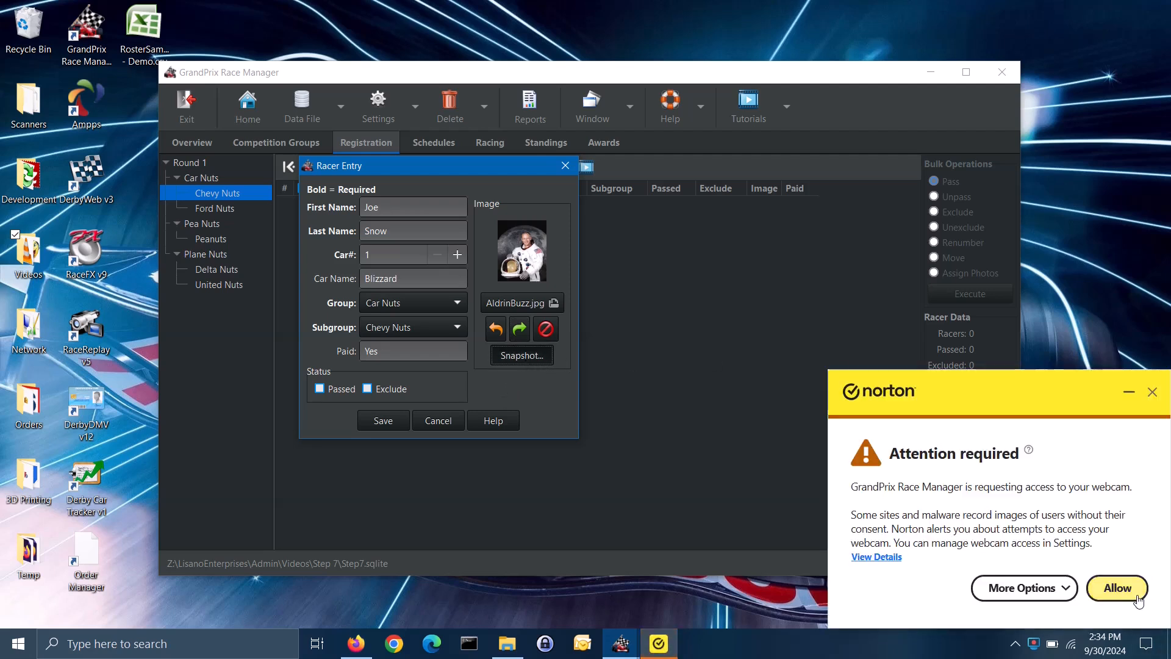
pyautogui.click(1118, 587)
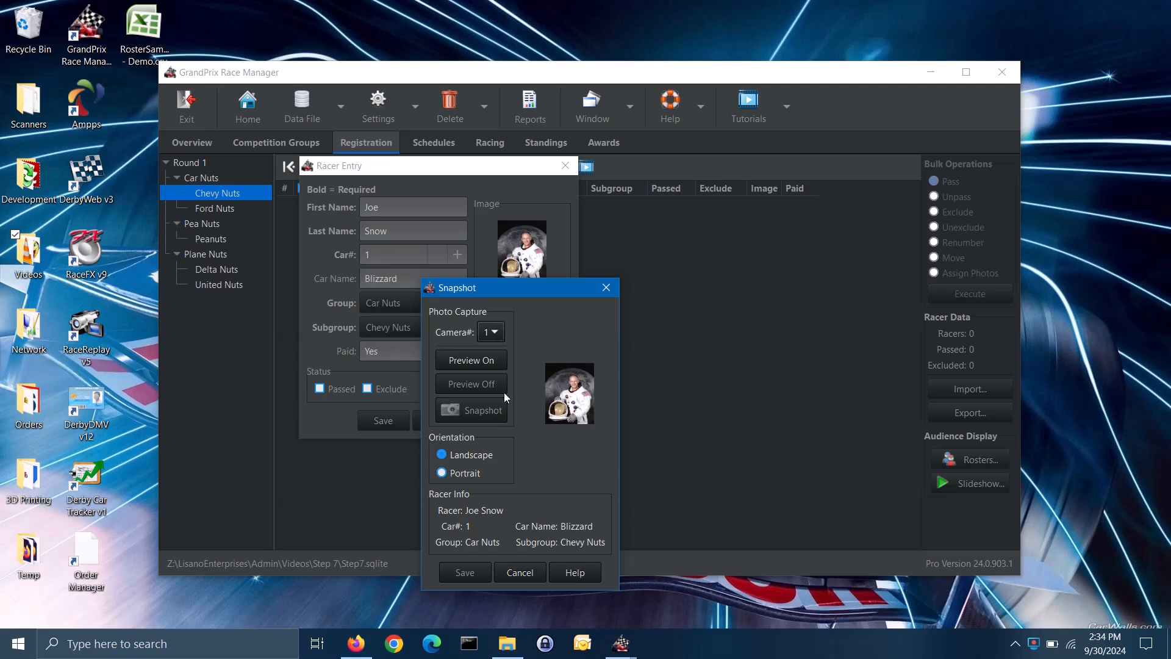
pyautogui.click(466, 473)
pyautogui.click(481, 360)
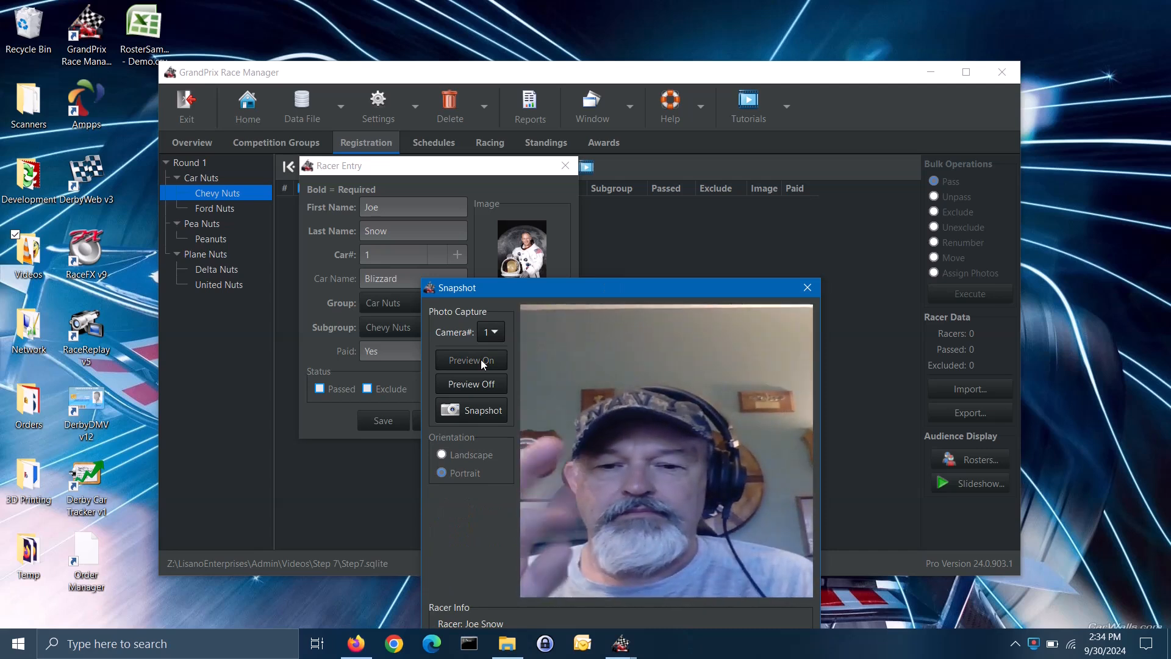
pyautogui.click(483, 414)
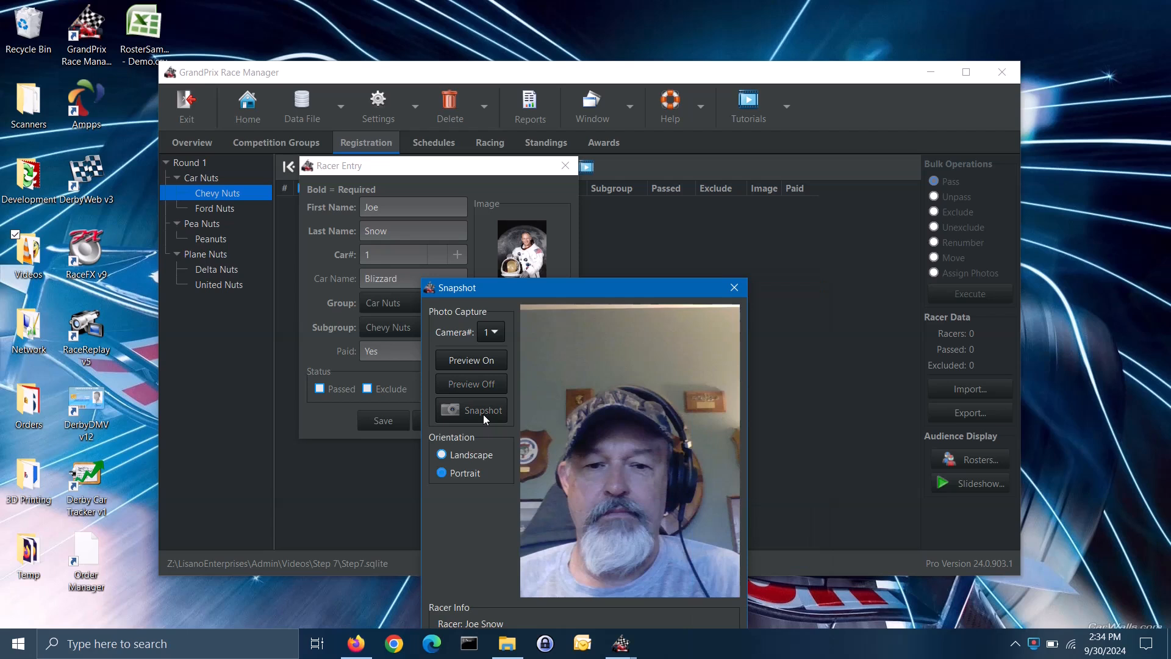
pyautogui.moveTo(558, 291); pyautogui.dragTo(565, 185)
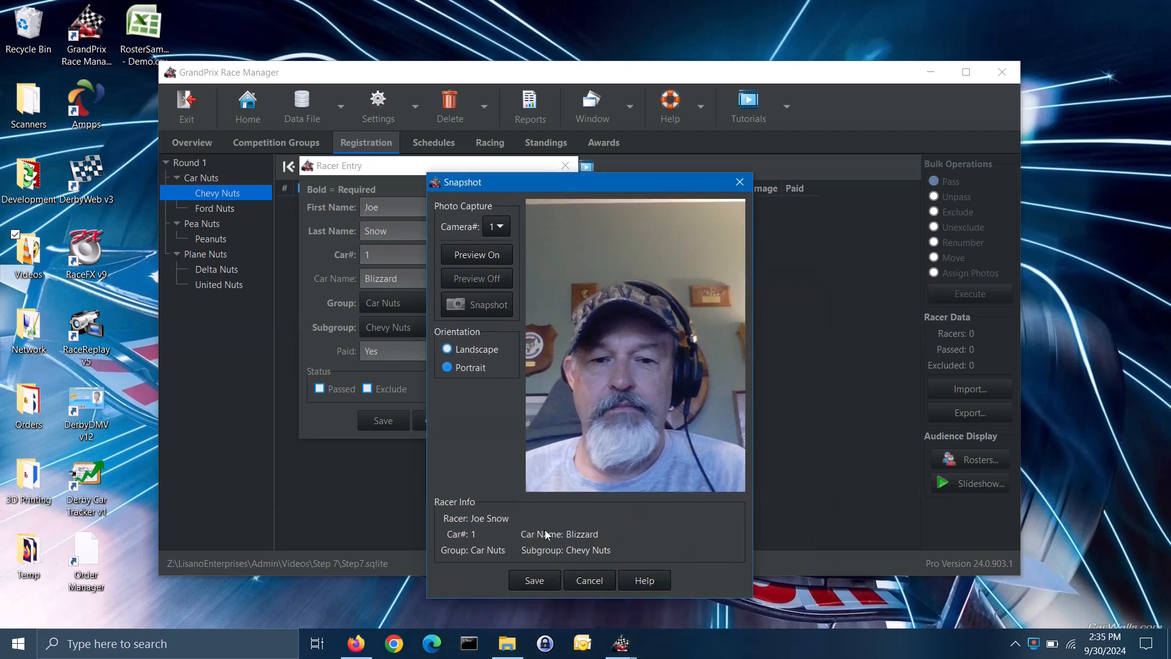
pyautogui.click(534, 580)
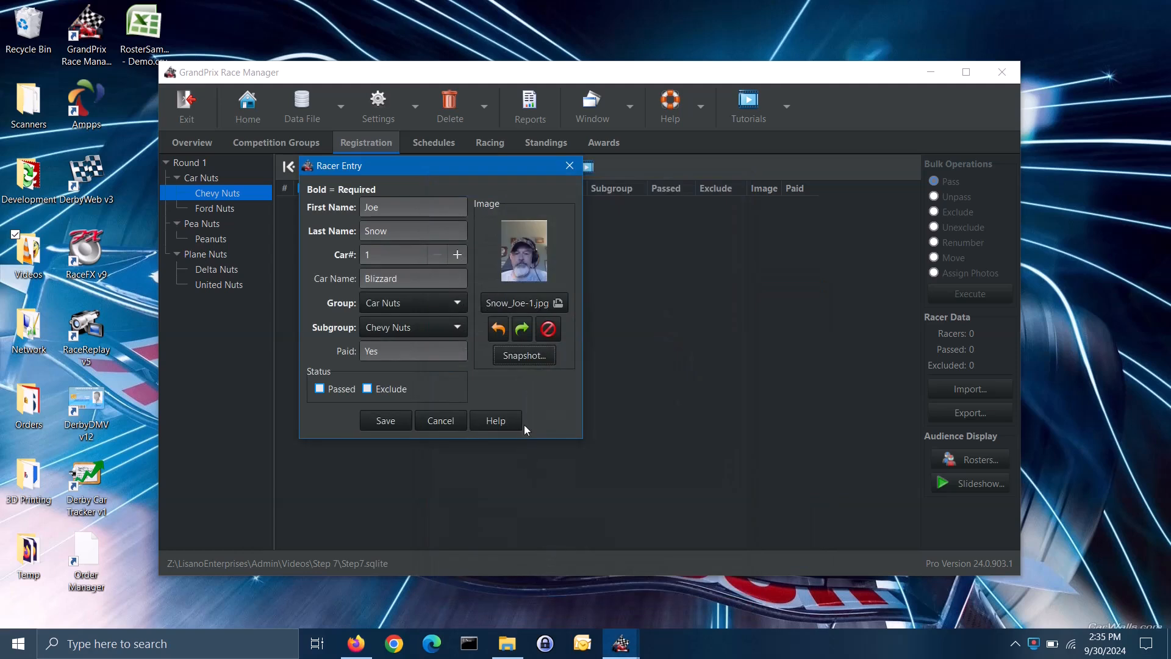
pyautogui.click(394, 424)
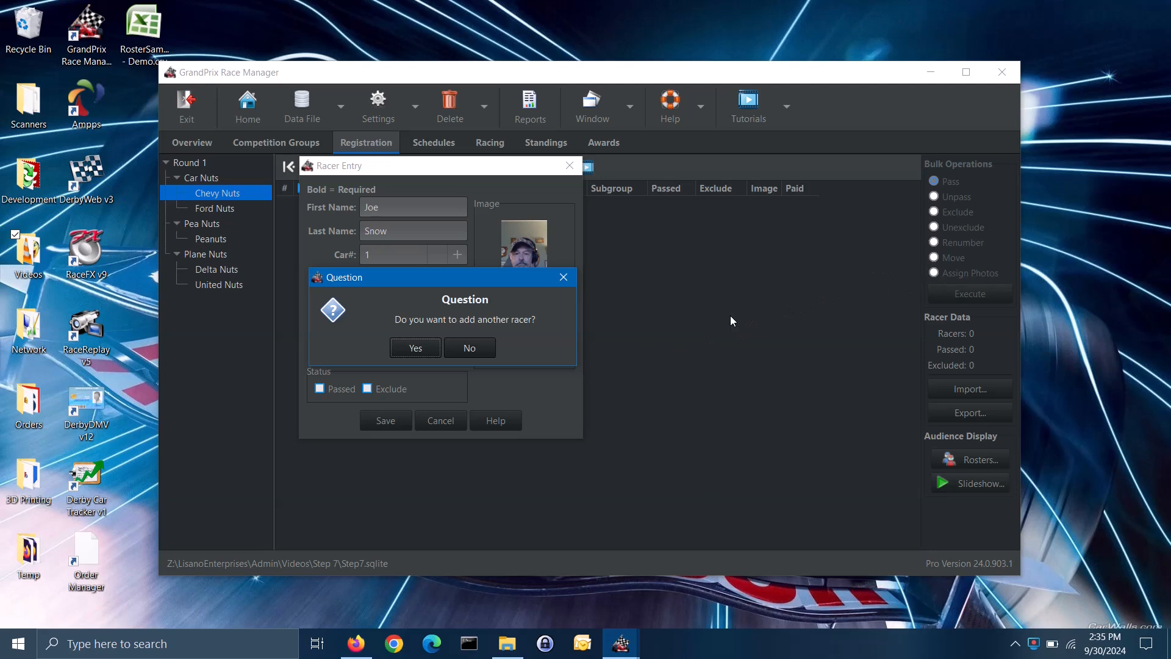
# Add another racer, filling in the first and last name and the car name Snow Blind.
pyautogui.click(415, 347)
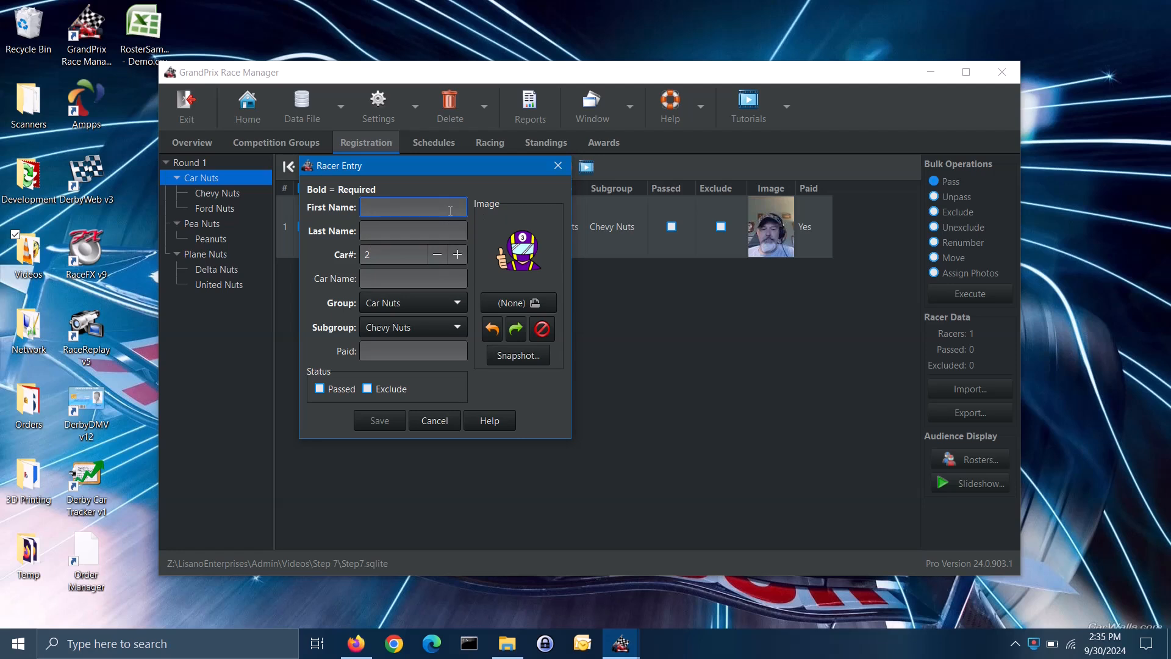
pyautogui.write('Jane')
pyautogui.press('Tab')
pyautogui.write('Snow')
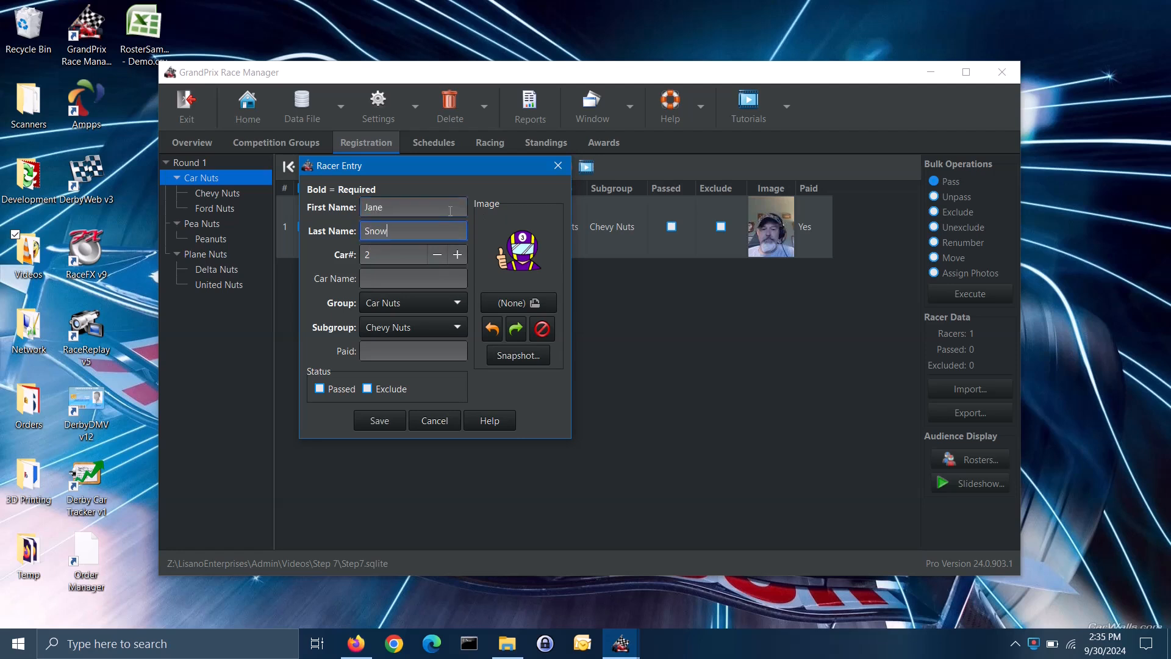
pyautogui.click(404, 280)
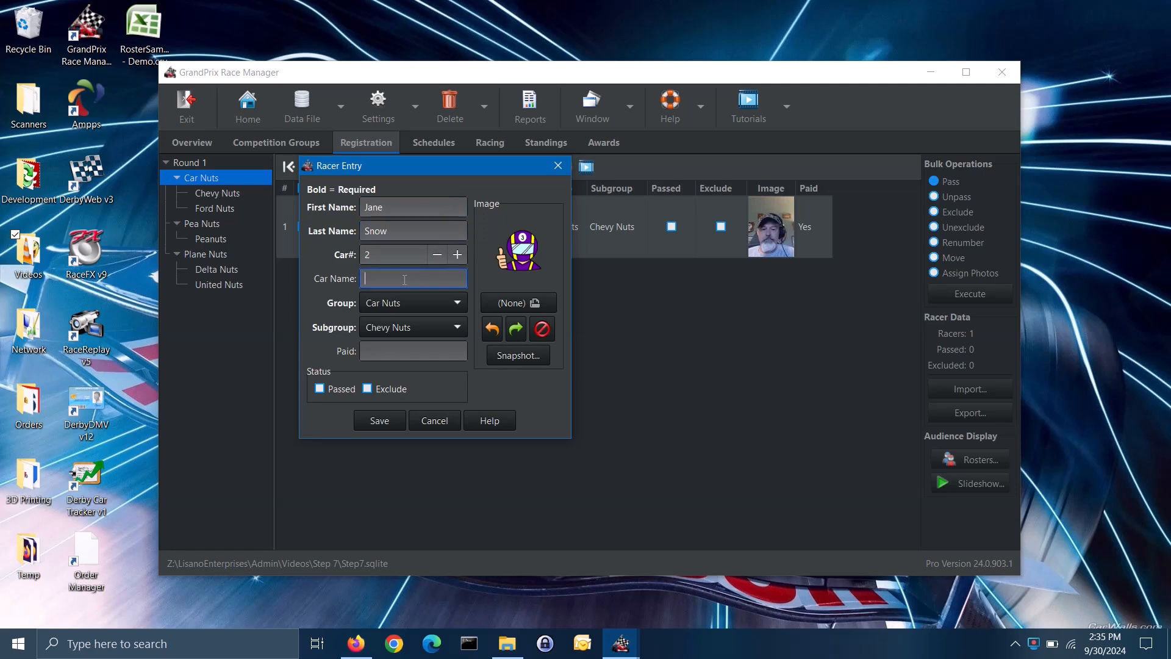
pyautogui.write('Snow Blind')
# Mark the second racer as excluded and passed, and set the Paid value to Now.
pyautogui.click(367, 390)
pyautogui.click(319, 389)
pyautogui.click(391, 353)
pyautogui.write('Now')
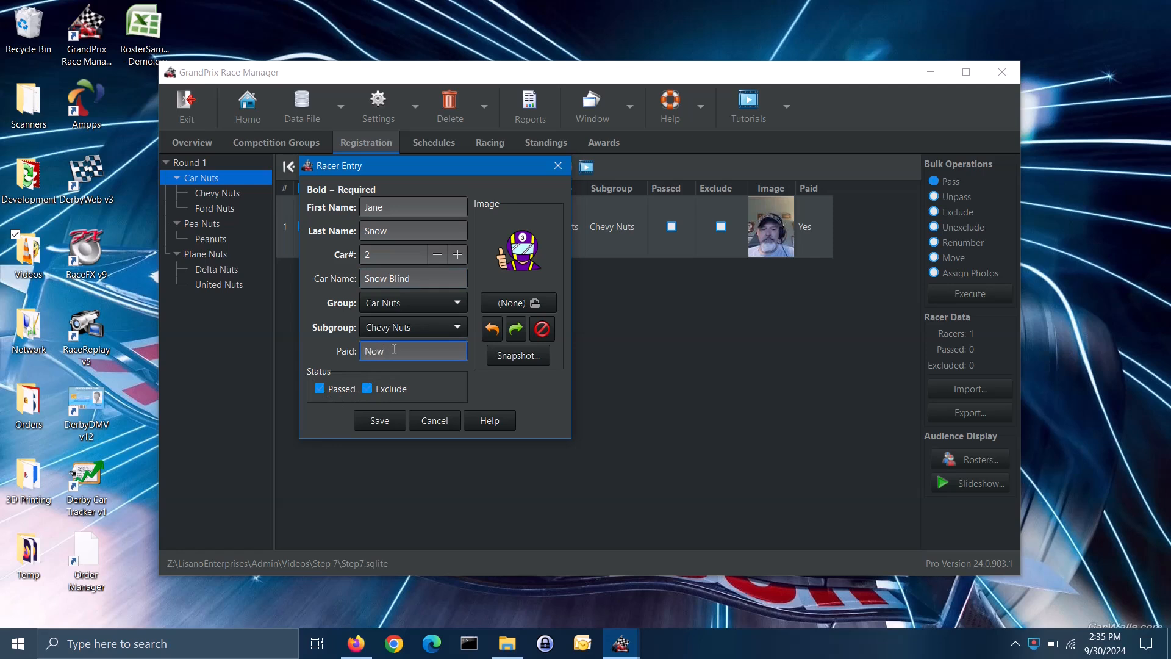
# Assign GrantUlysses.jpg from the US Presidents folder as the racer's image and save the entry, confirming exclusion from the standings.
pyautogui.click(535, 303)
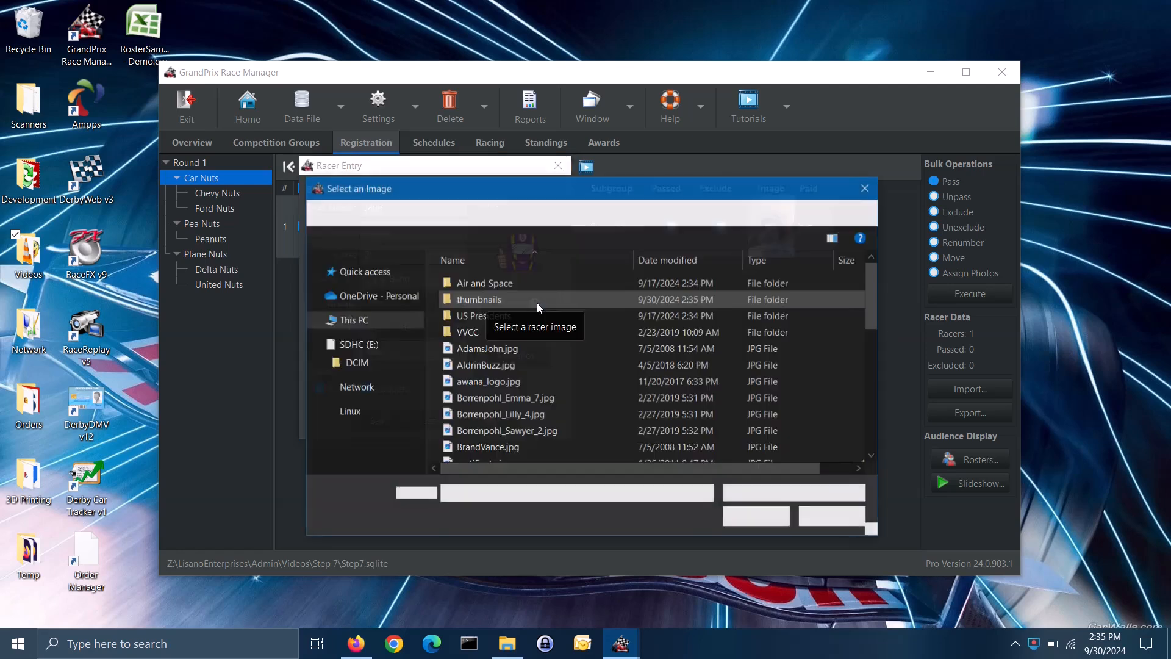
pyautogui.doubleClick(484, 316)
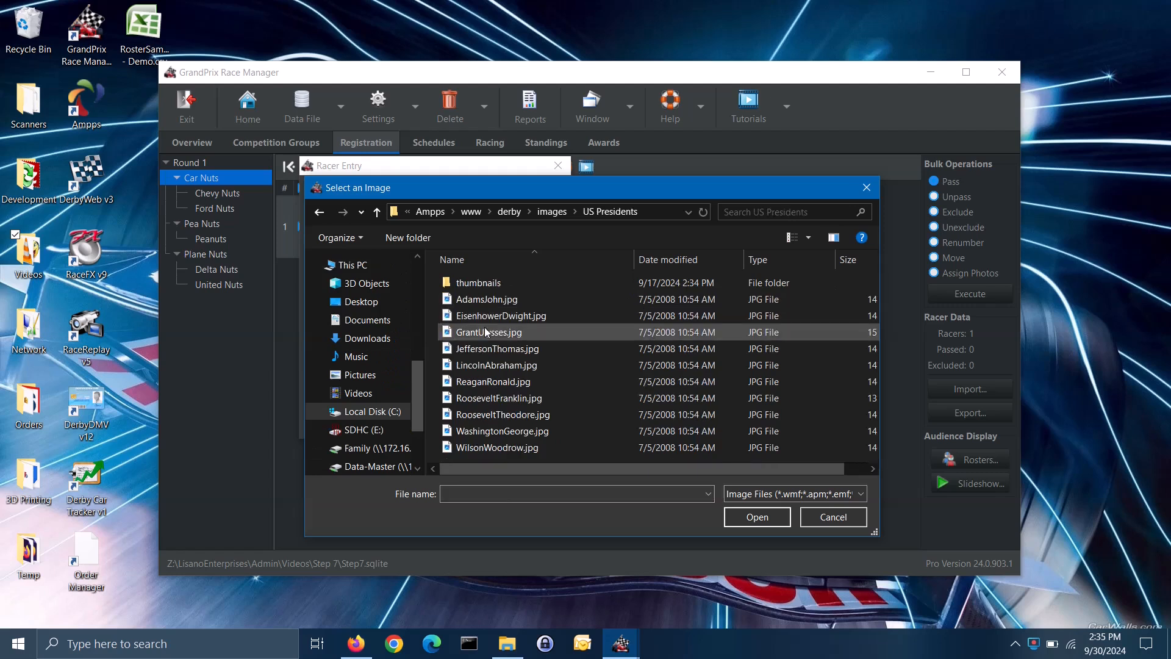
pyautogui.doubleClick(496, 334)
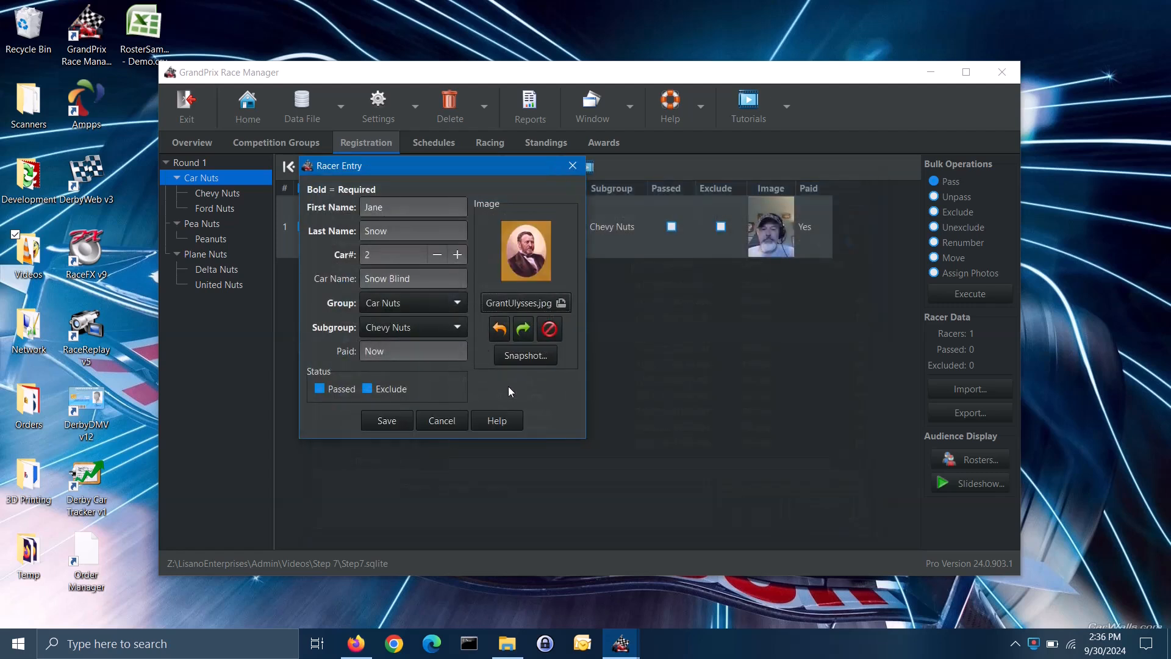
pyautogui.click(401, 423)
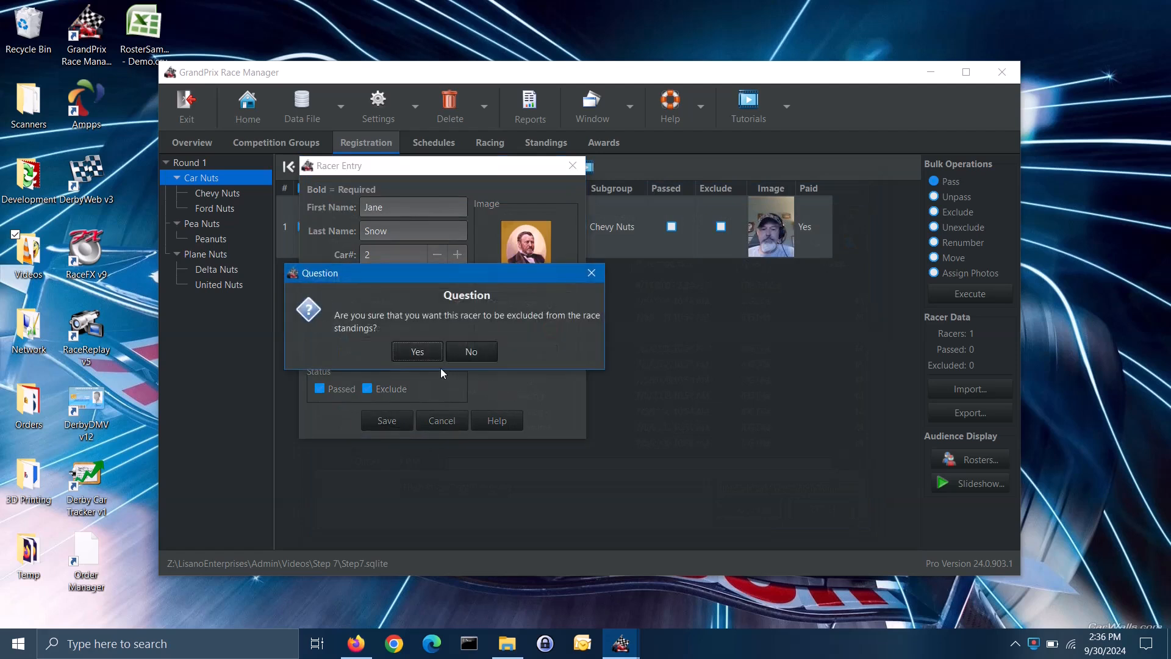
pyautogui.click(417, 351)
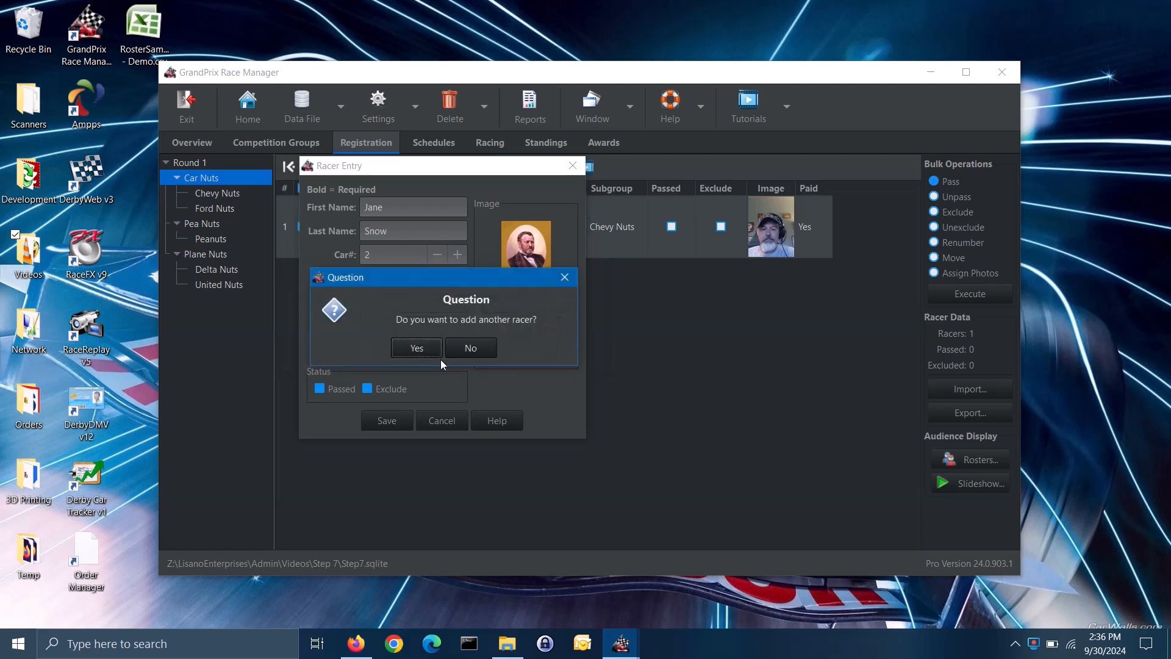
# Add a third racer with only a first and last name, leaving the car name blank, save it and finish adding racers.
pyautogui.click(417, 348)
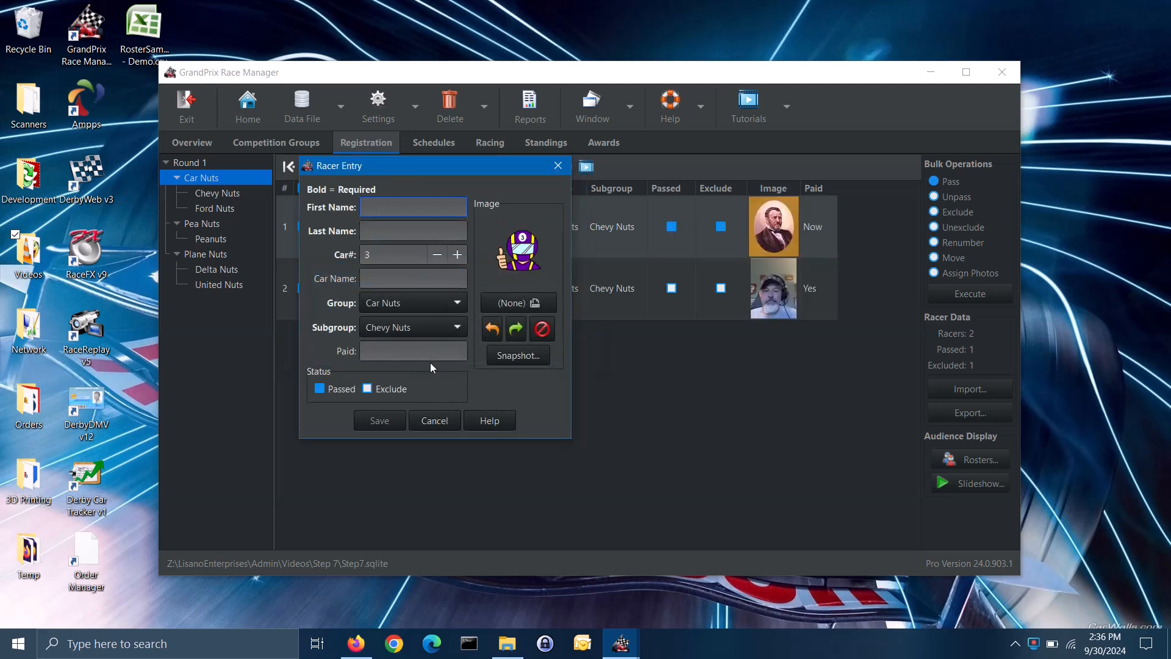
pyautogui.write('Bo')
pyautogui.press('BackSpace')
pyautogui.write('ill')
pyautogui.press('Tab')
pyautogui.write('Snow')
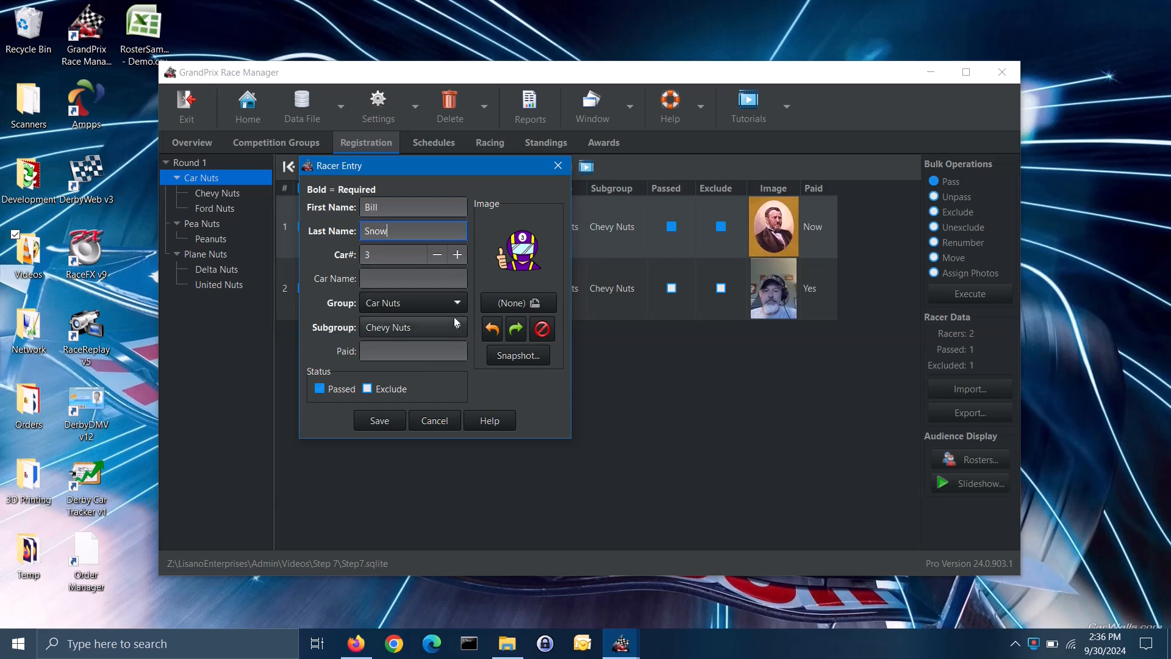
pyautogui.click(431, 277)
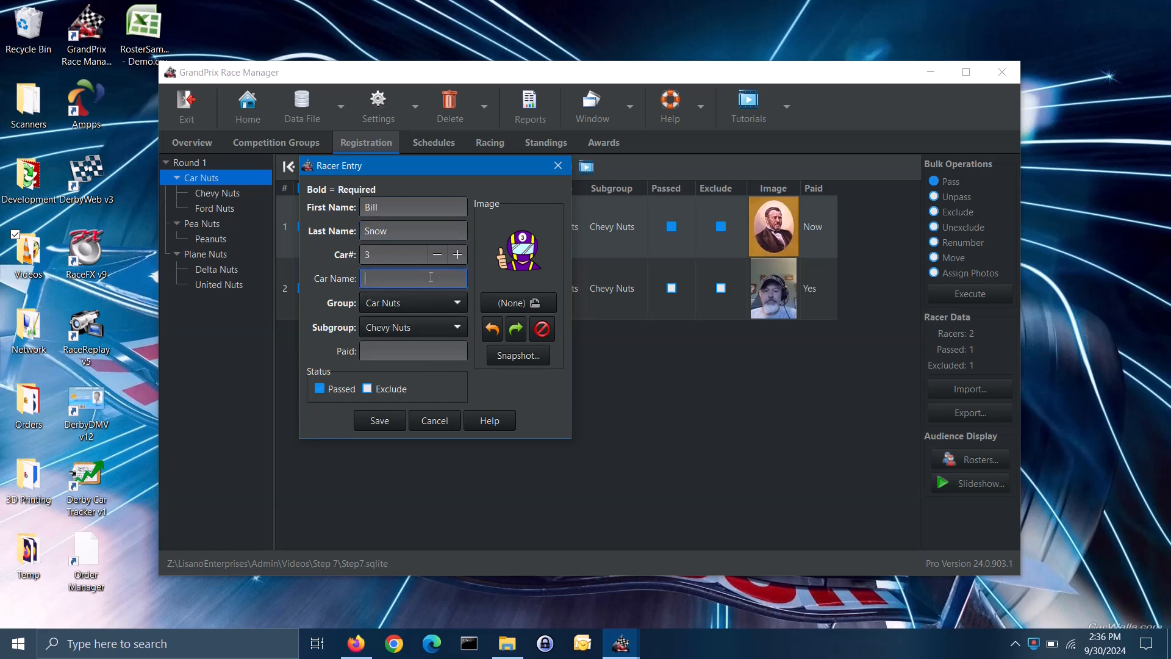
pyautogui.click(381, 421)
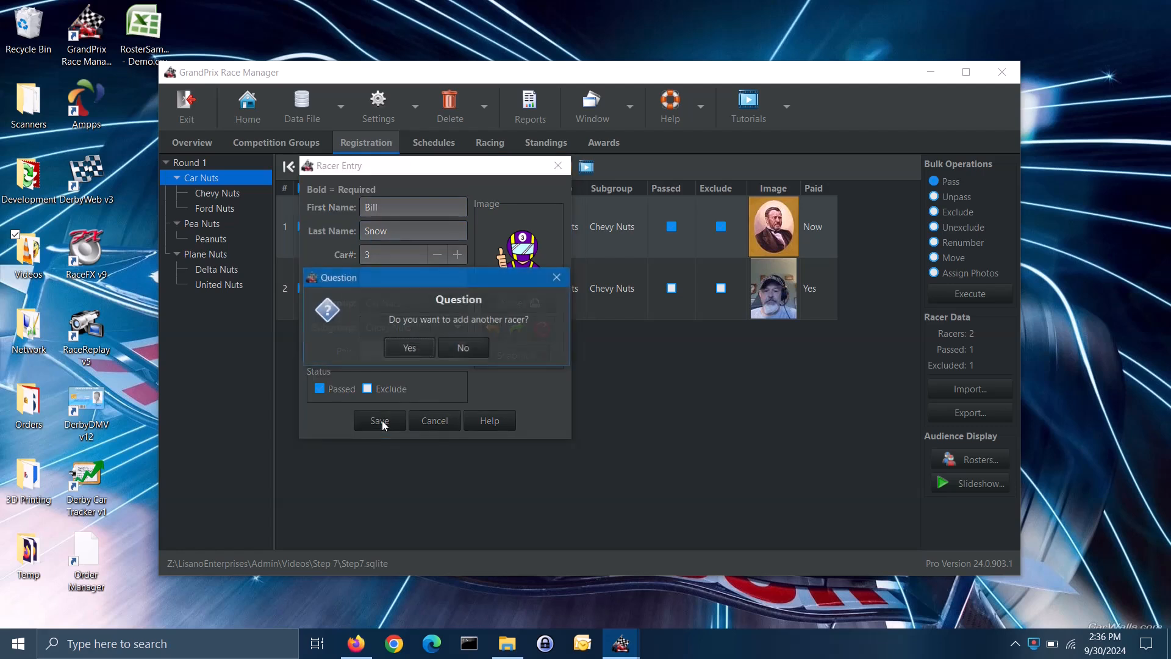
pyautogui.click(450, 348)
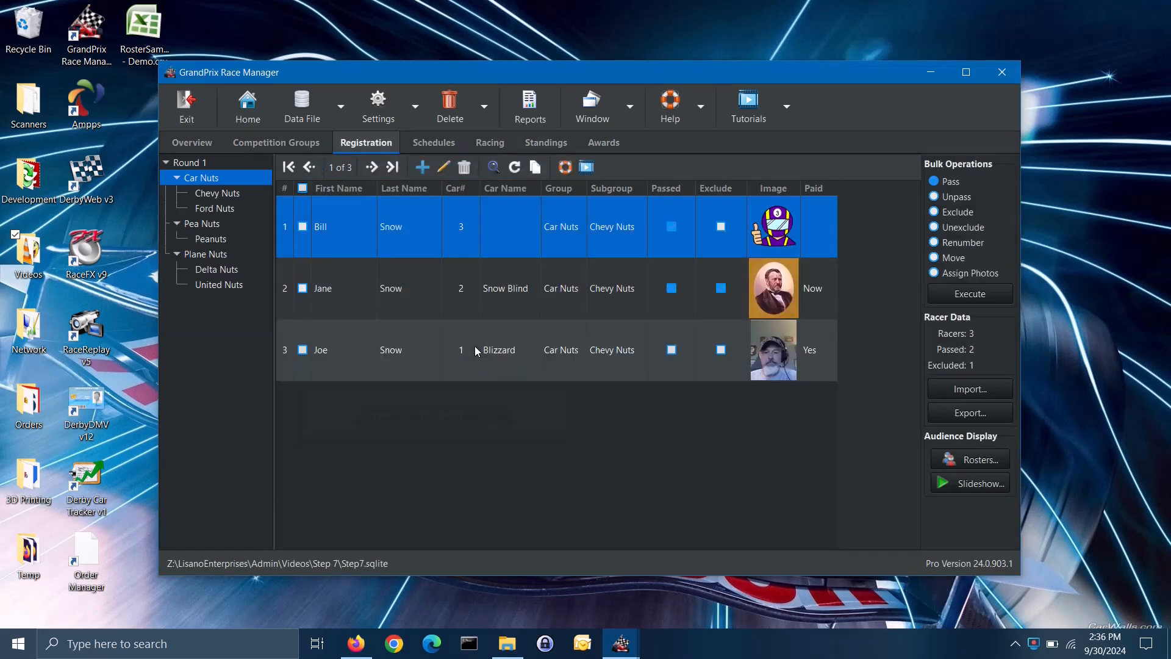
# Change the second racer's car name to Snow Blinded and save the entry, confirming exclusion from the race standings.
pyautogui.click(410, 284)
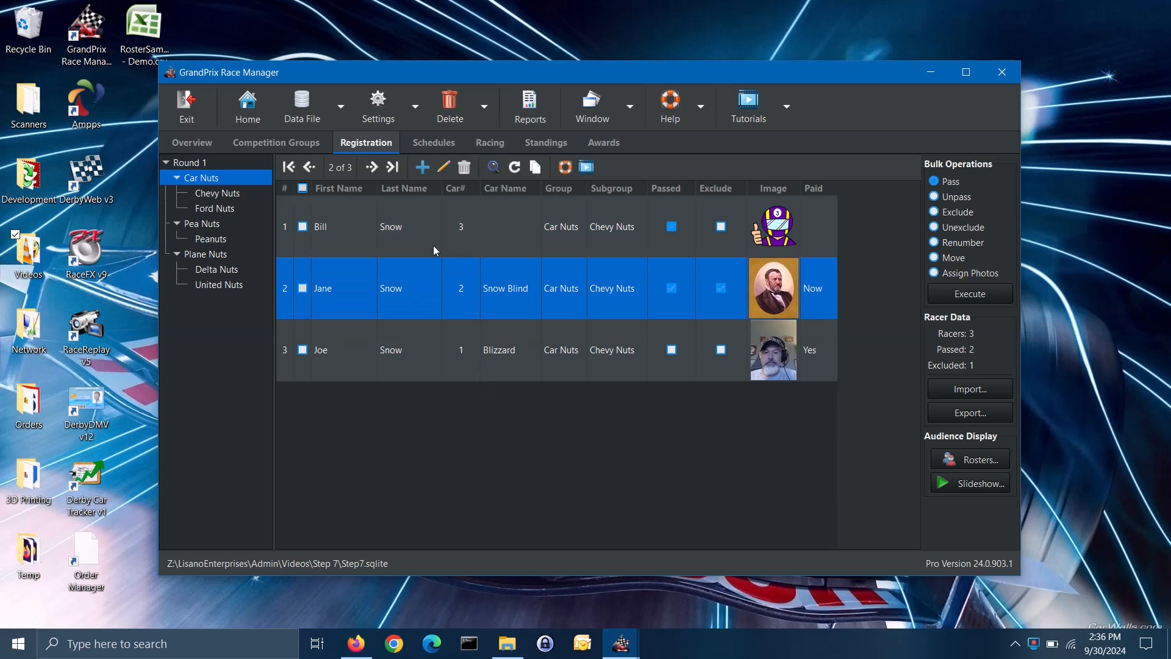
pyautogui.click(444, 166)
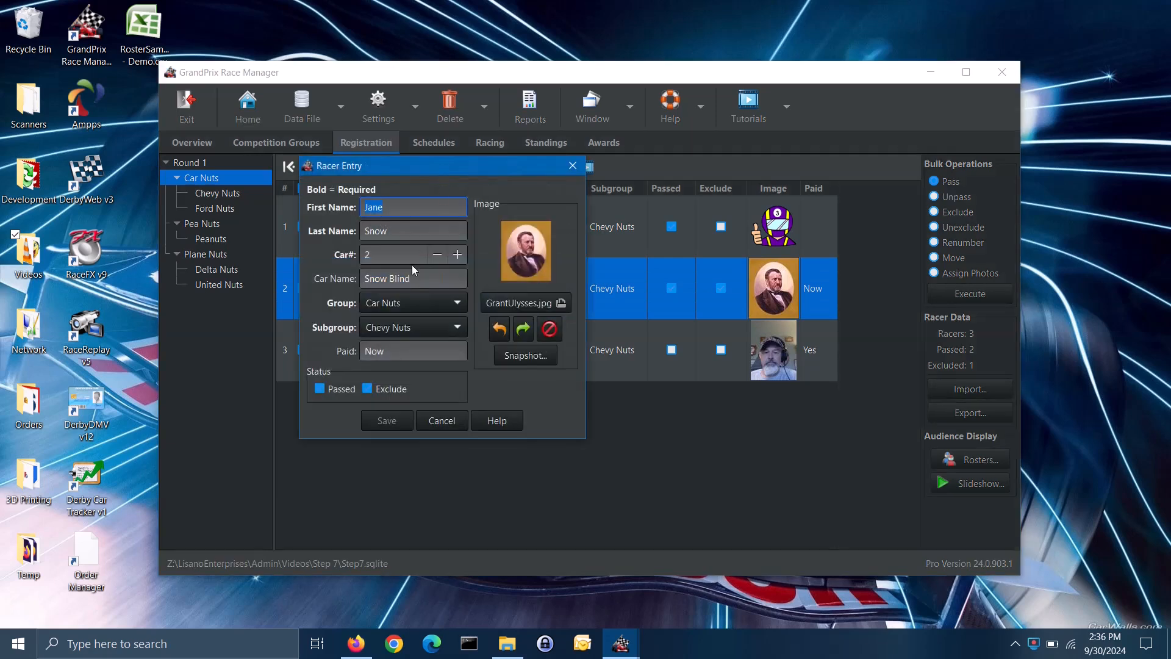
pyautogui.click(428, 280)
pyautogui.write('ed')
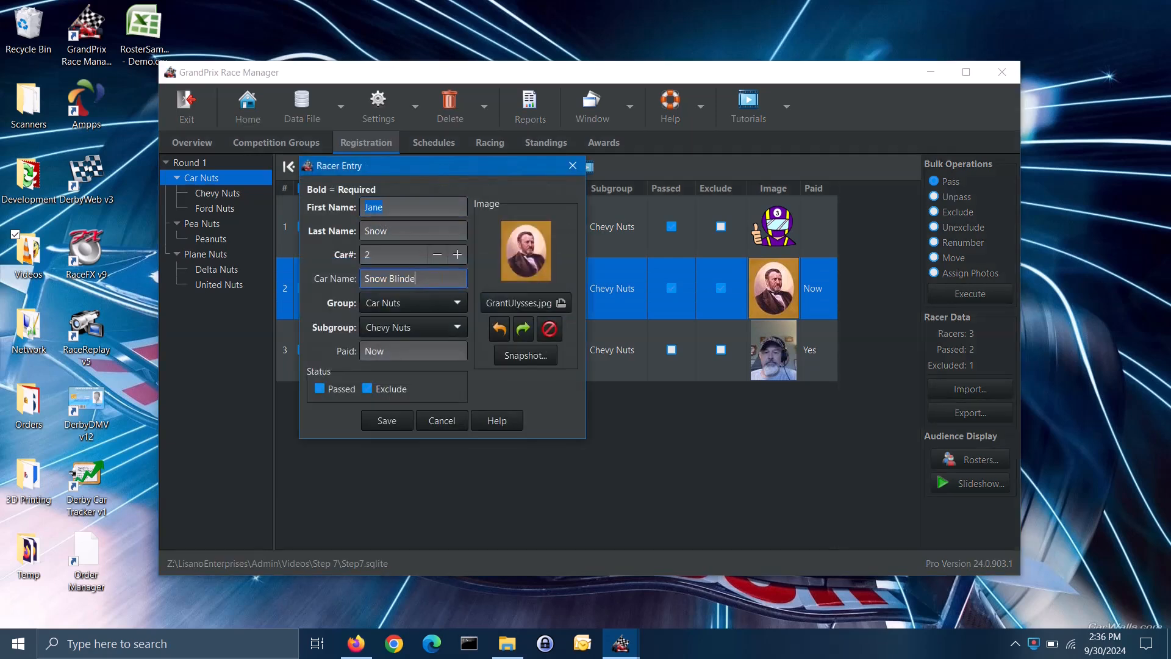
pyautogui.click(387, 421)
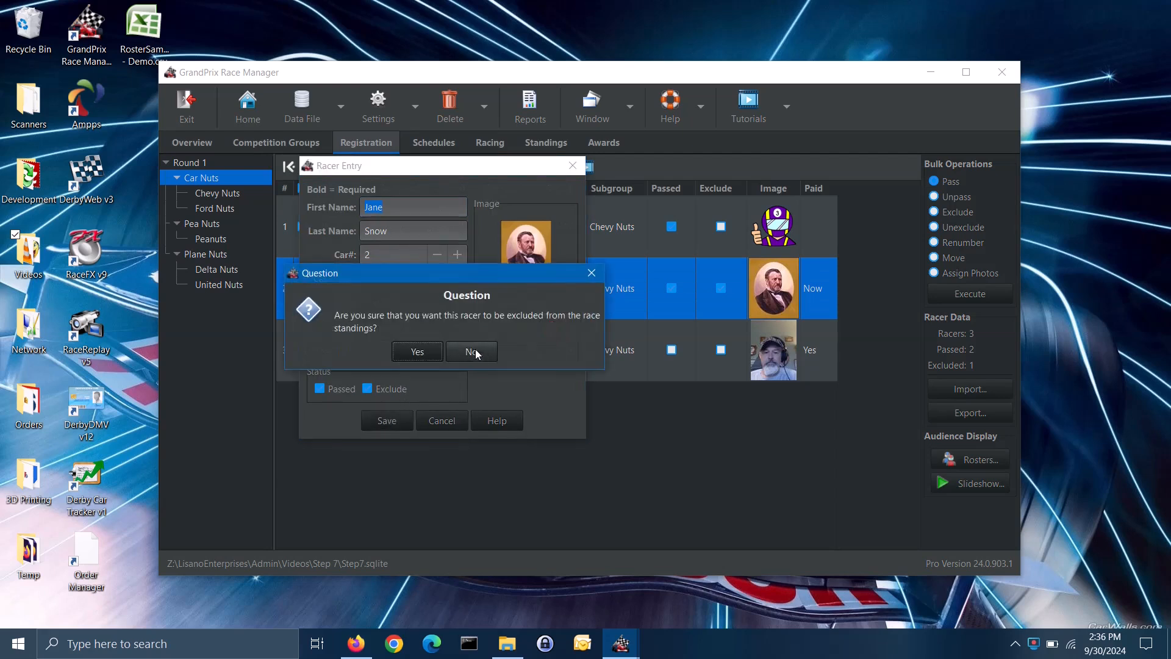
pyautogui.click(423, 351)
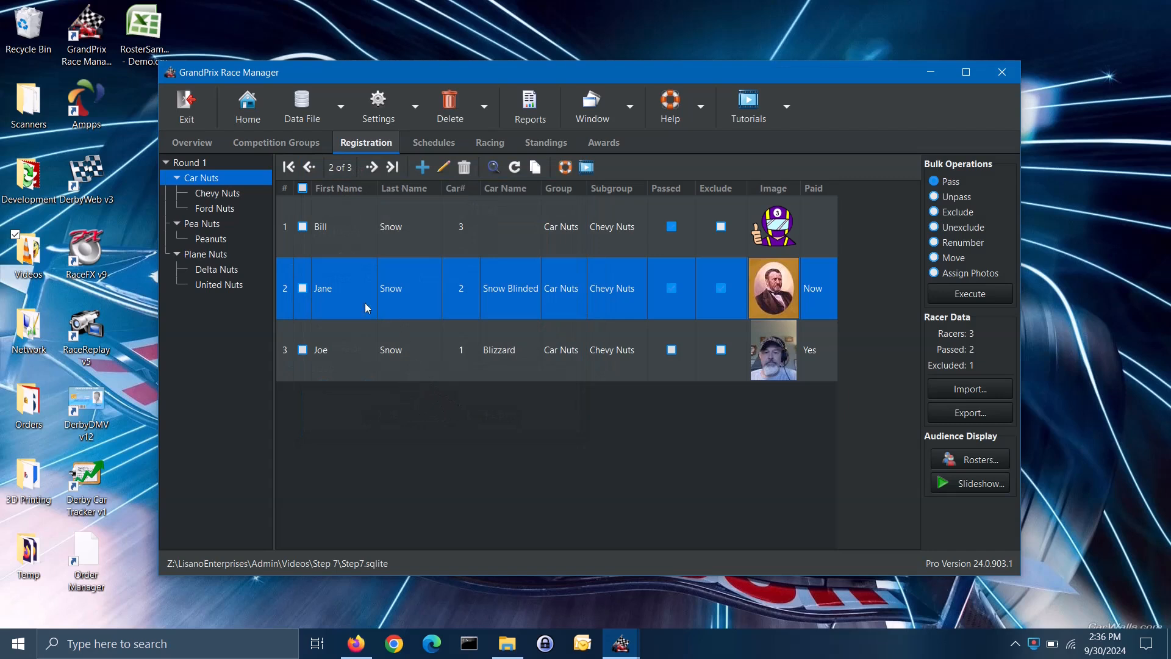
# Select all racers in the Car Nuts group and delete them, confirming the deletion.
pyautogui.click(305, 237)
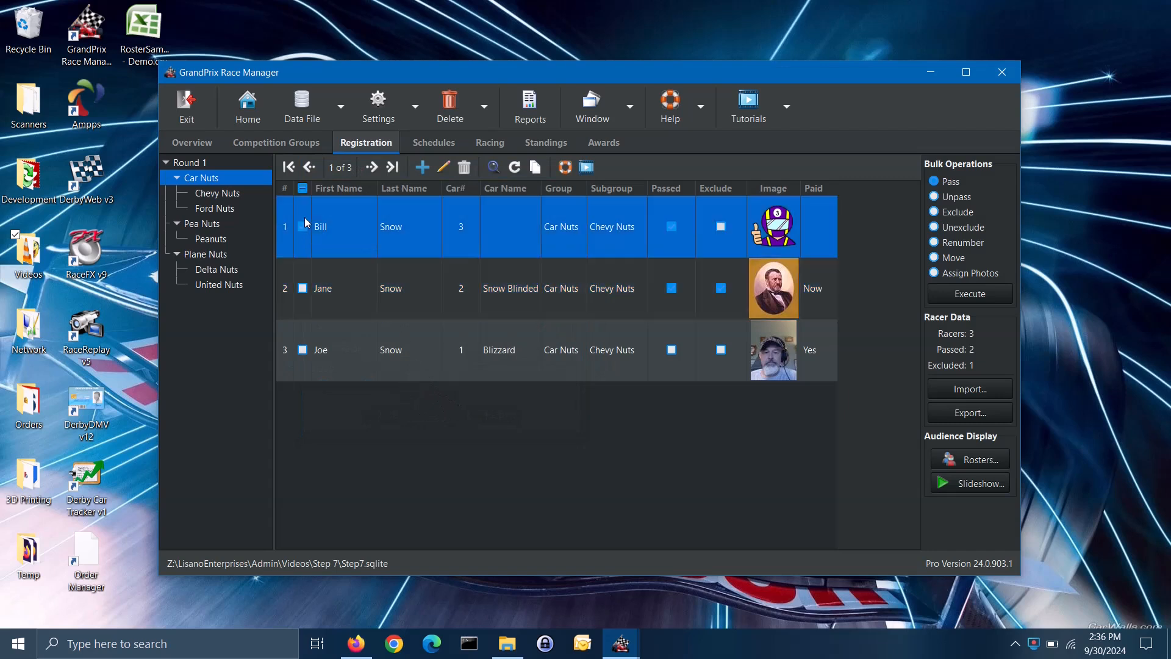
pyautogui.click(302, 290)
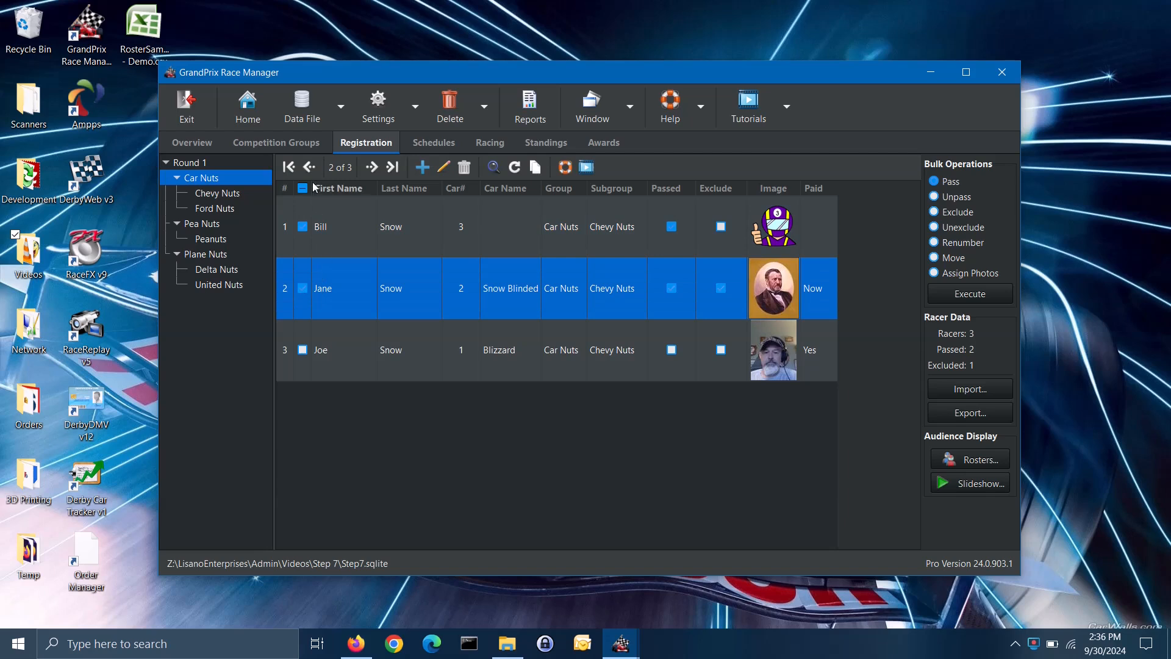
pyautogui.click(303, 189)
pyautogui.click(303, 188)
pyautogui.click(305, 191)
pyautogui.click(462, 174)
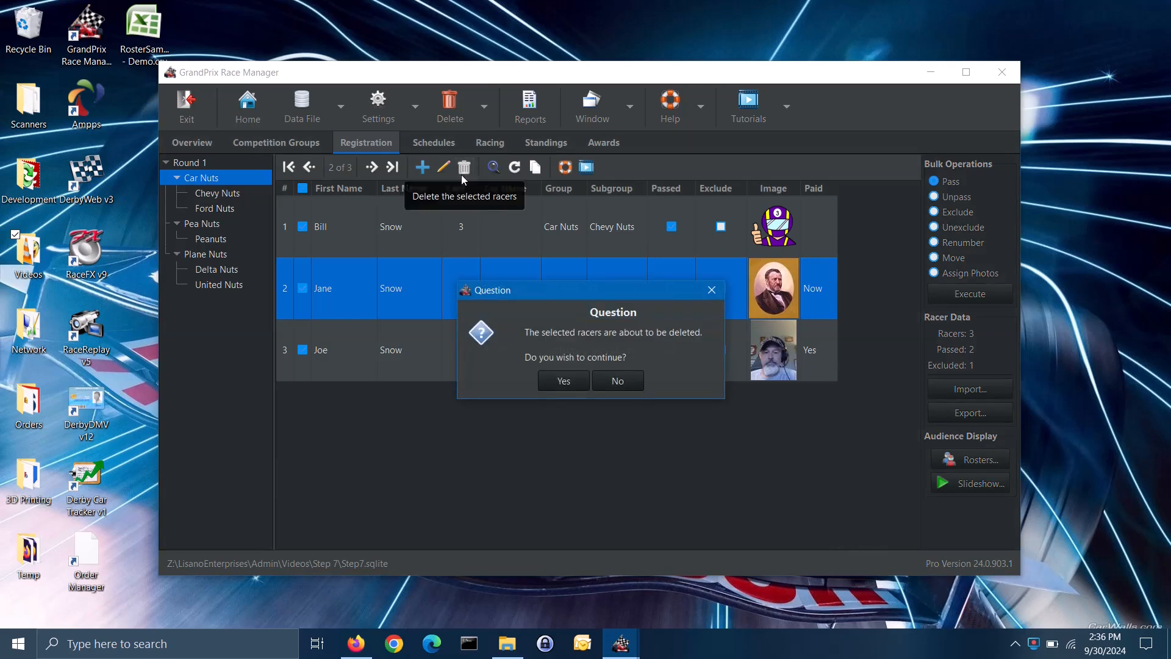
pyautogui.click(563, 381)
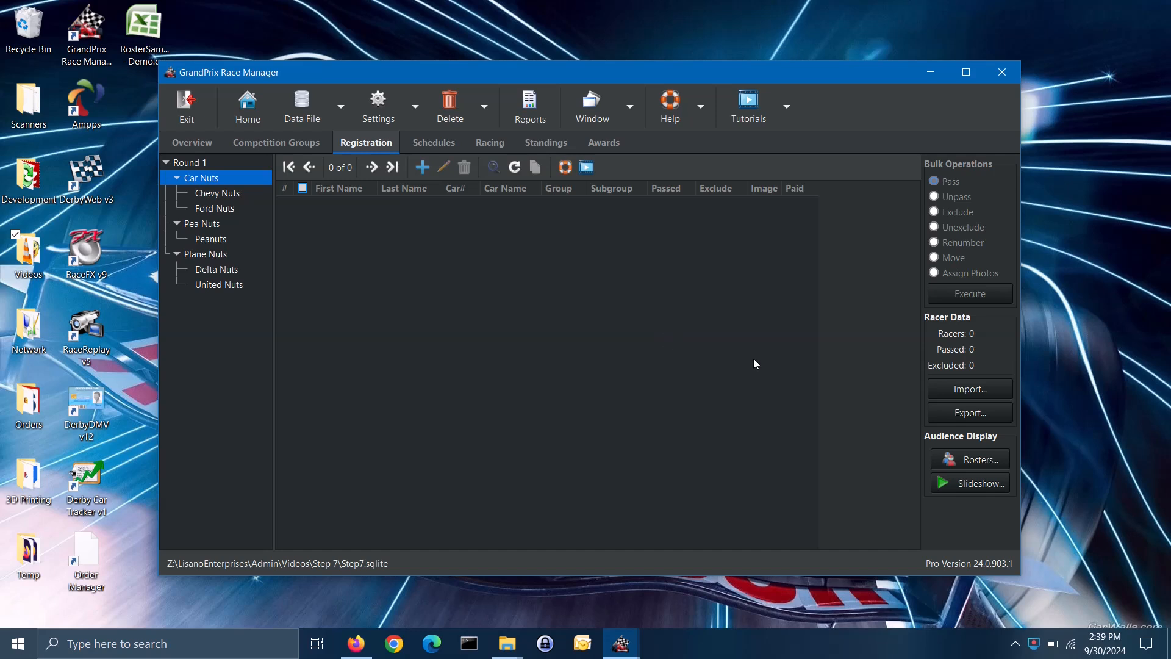
# Open the racer data import wizard and look over the sample files in File Explorer's Samples folder.
pyautogui.click(939, 388)
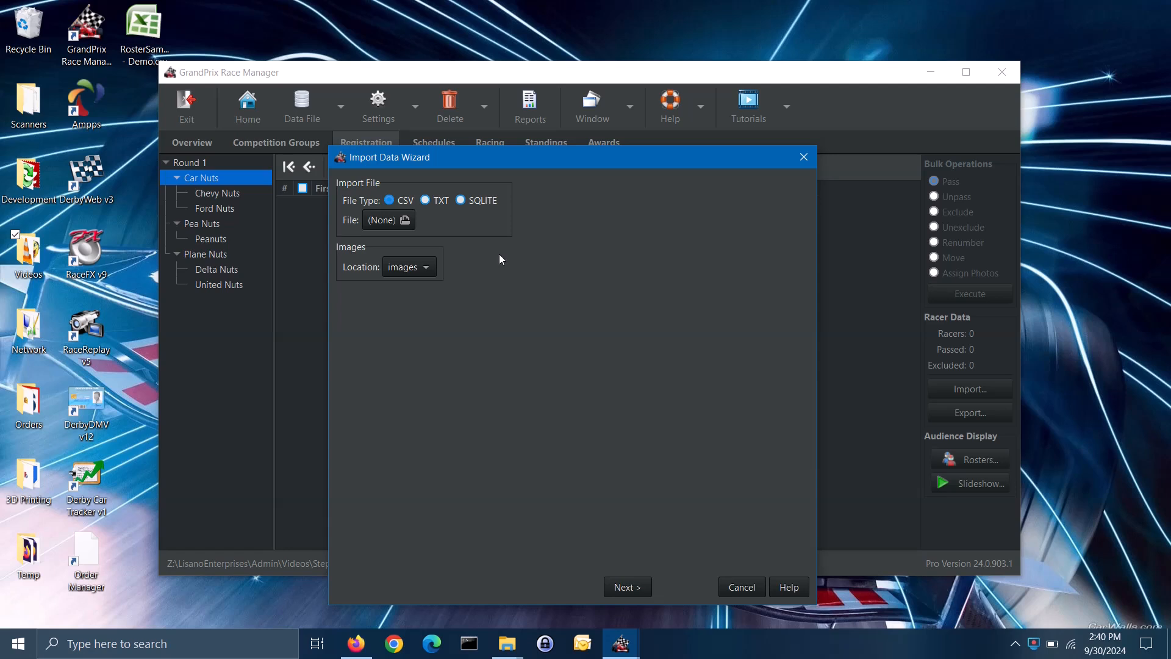
pyautogui.moveTo(506, 643)
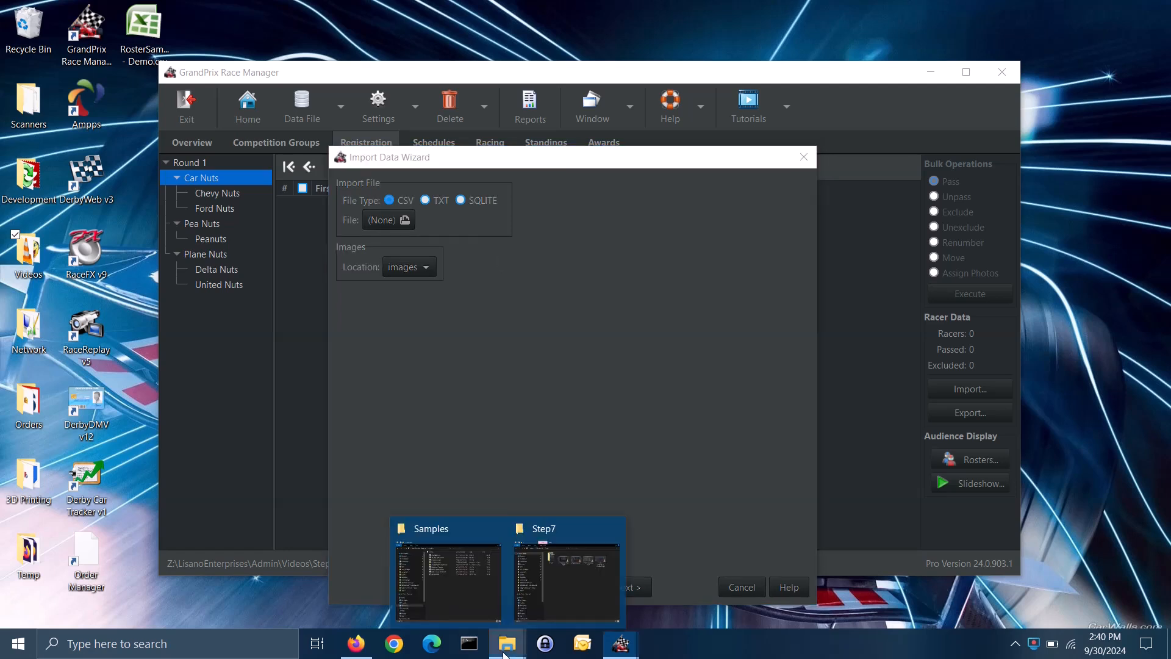
pyautogui.click(452, 592)
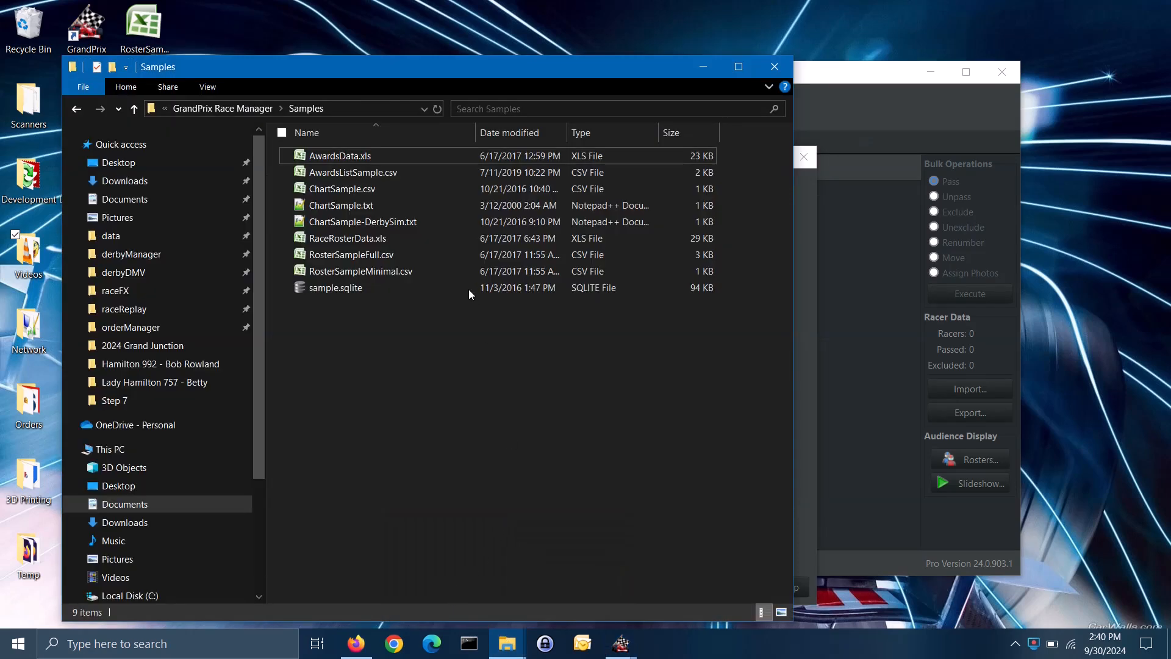
pyautogui.click(383, 159)
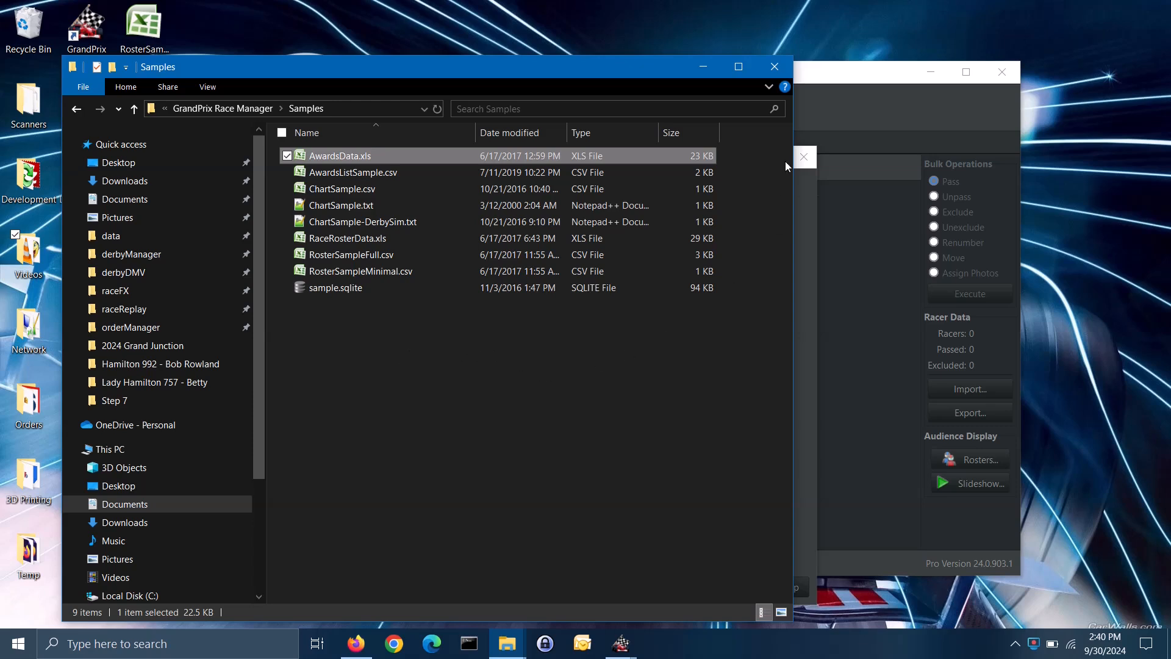
pyautogui.click(706, 69)
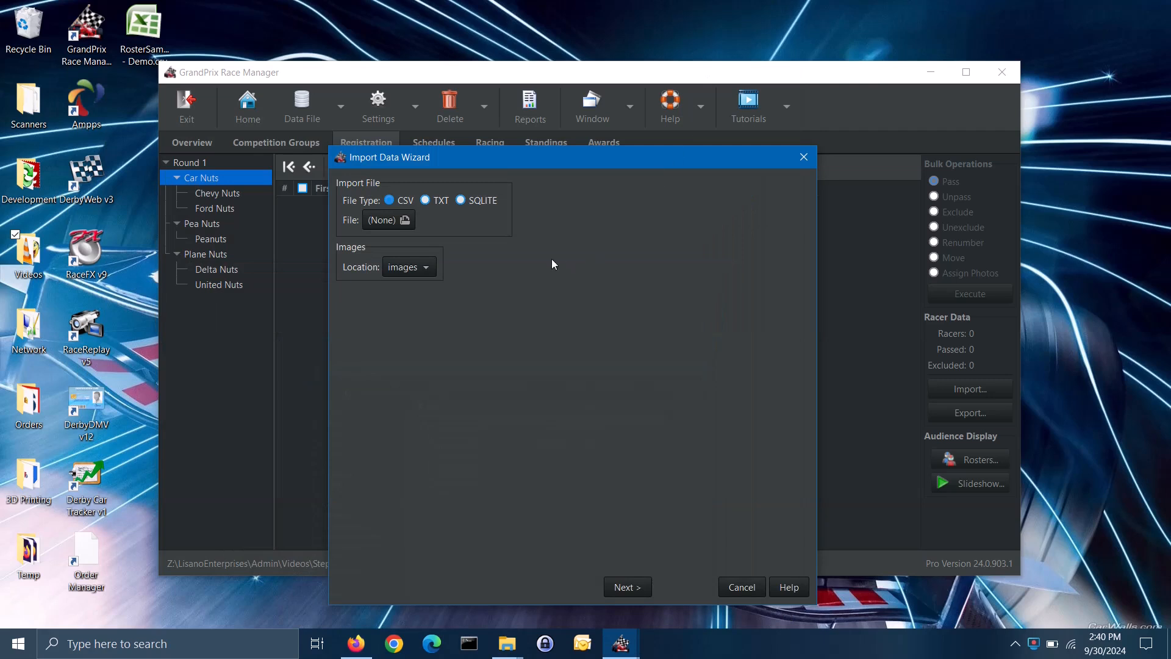
# Choose RosterSampleFull - Demo.csv from the Desktop as the CSV import file and continue to the data preview.
pyautogui.click(382, 220)
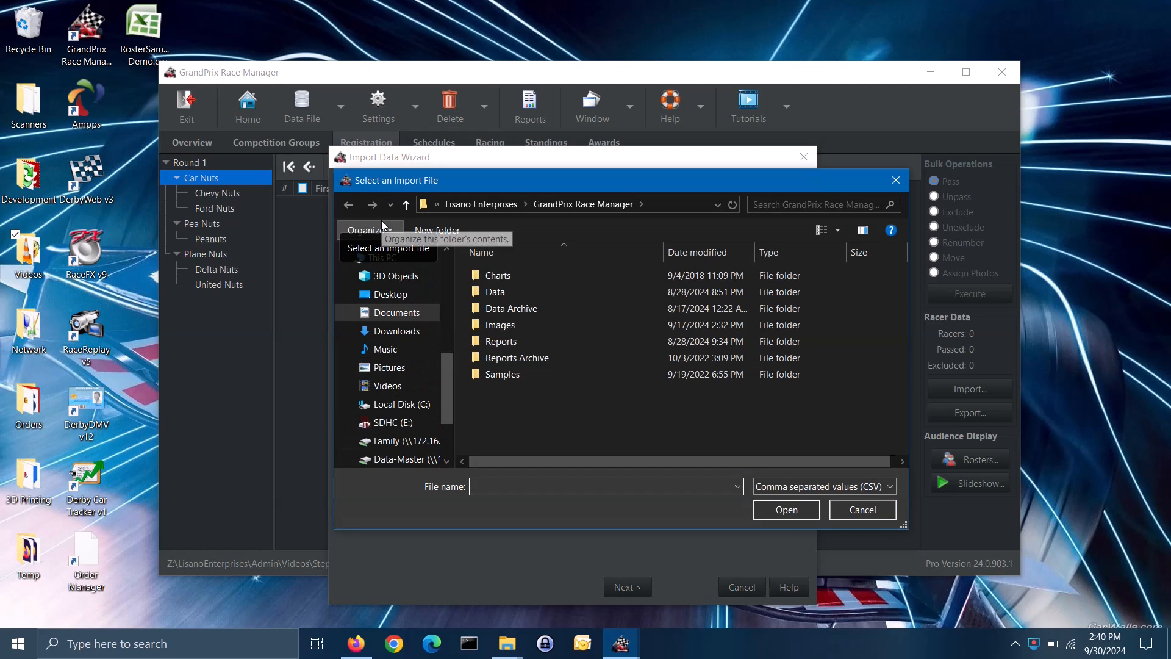
pyautogui.click(402, 295)
pyautogui.click(774, 387)
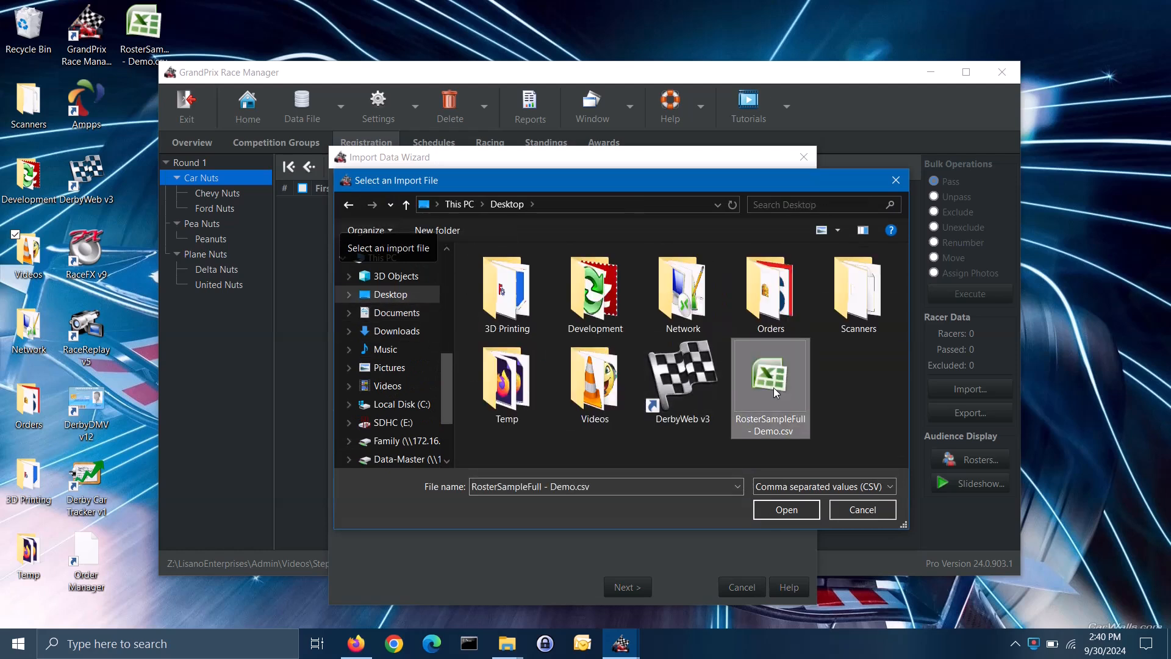
pyautogui.click(817, 511)
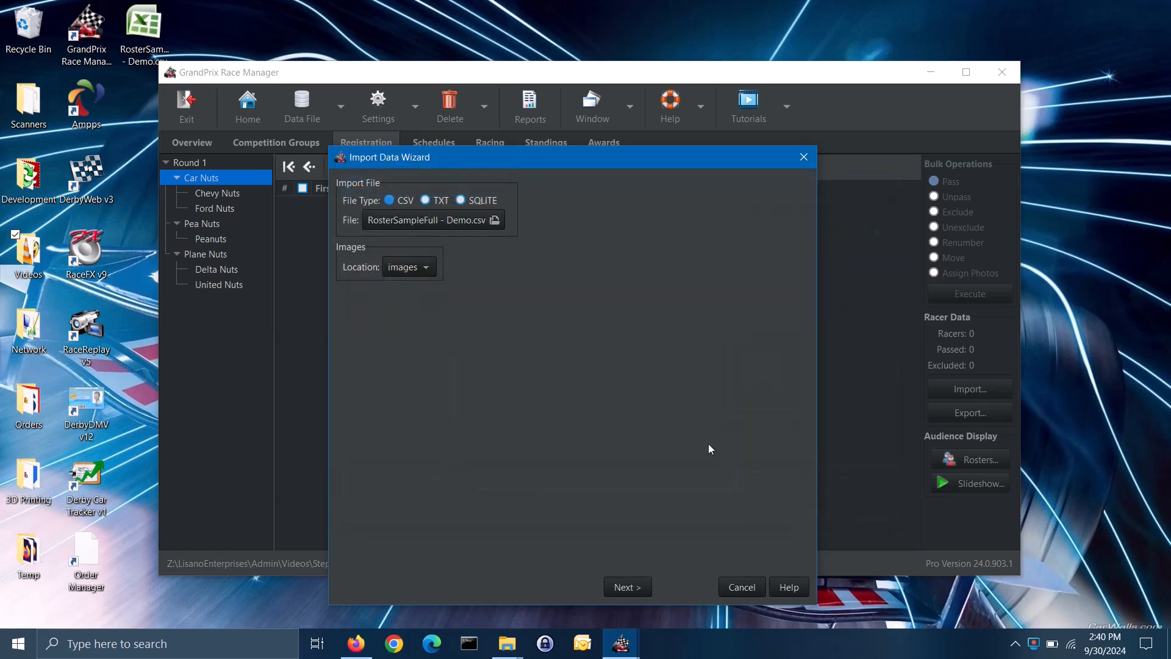
pyautogui.click(627, 587)
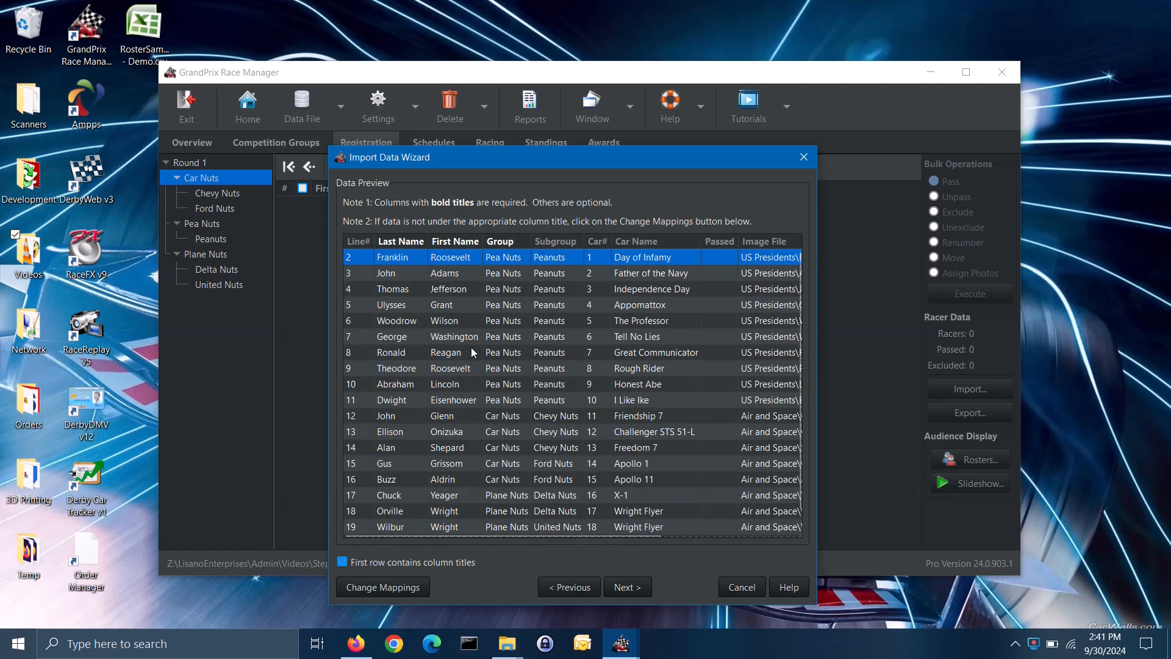
# Widen the import wizard and compare the data preview with and without the first row treated as column titles.
pyautogui.moveTo(817, 410); pyautogui.dragTo(1043, 416)
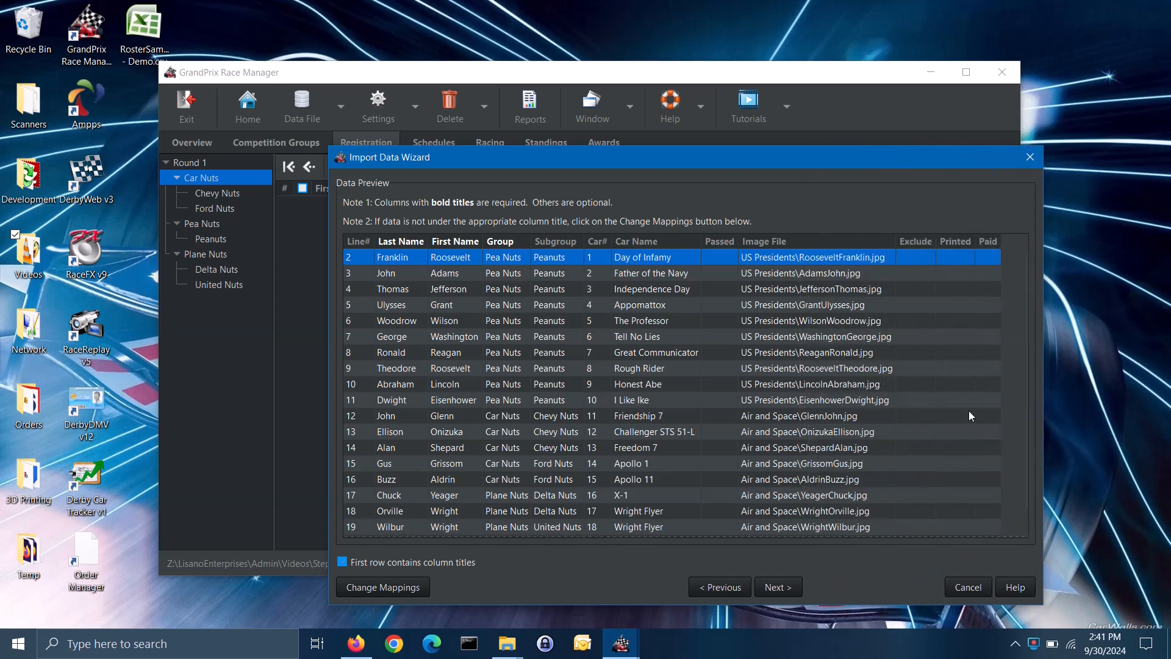
pyautogui.click(374, 562)
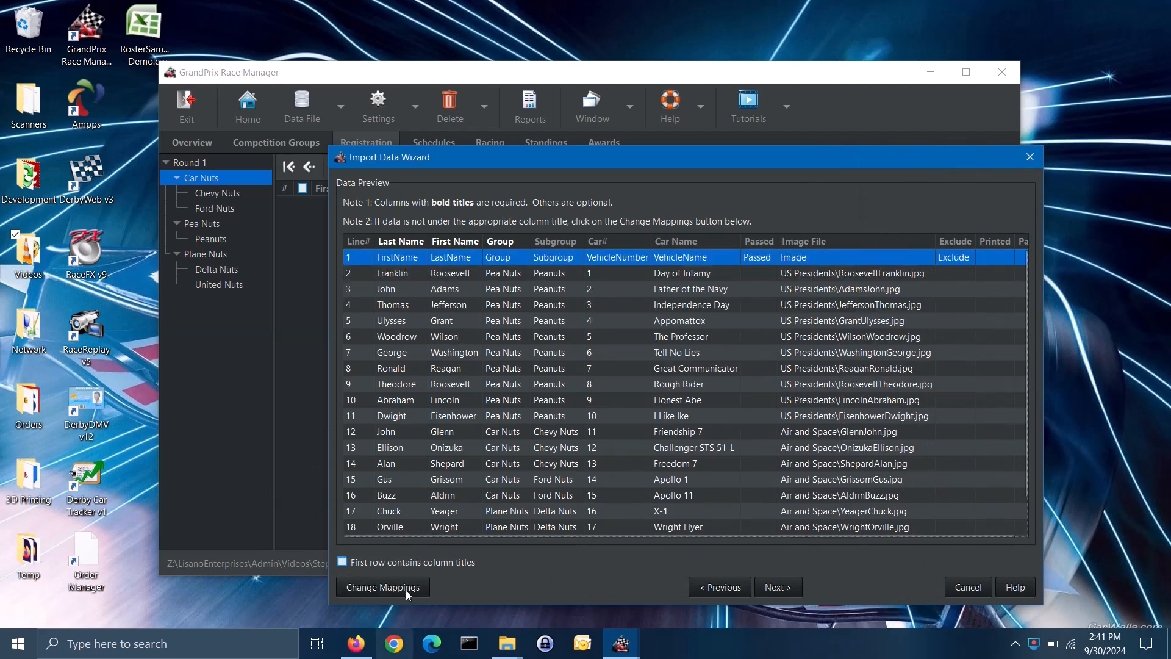
pyautogui.click(408, 563)
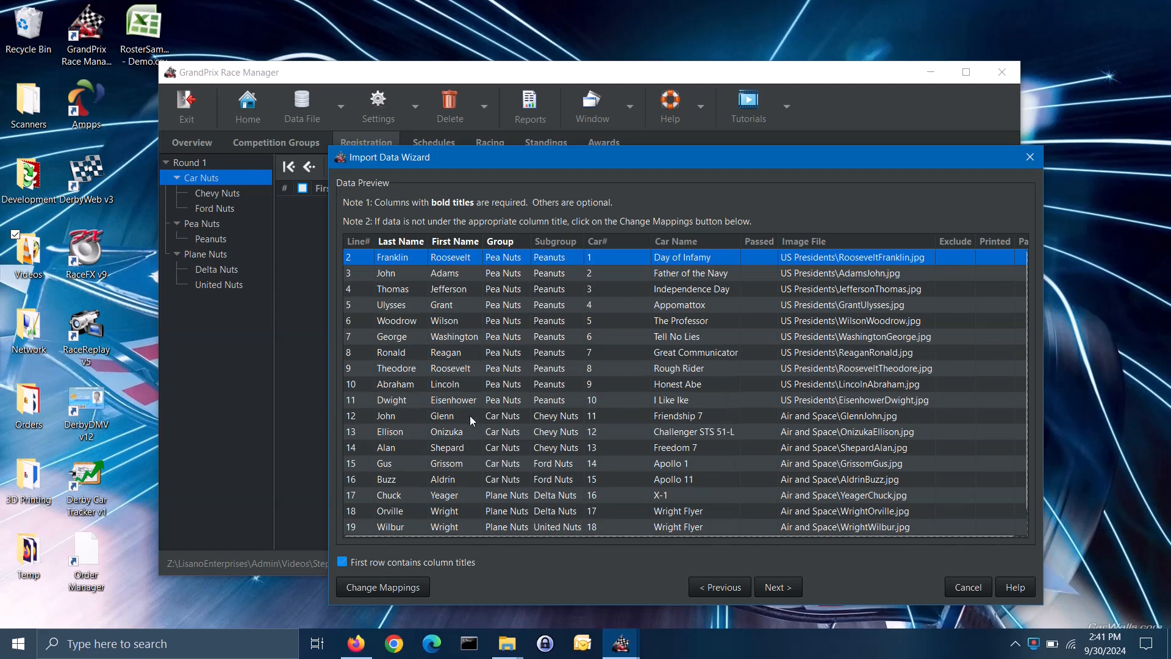
# Change the column mappings by assigning Last Name to the second name column and First Name to the first.
pyautogui.click(401, 589)
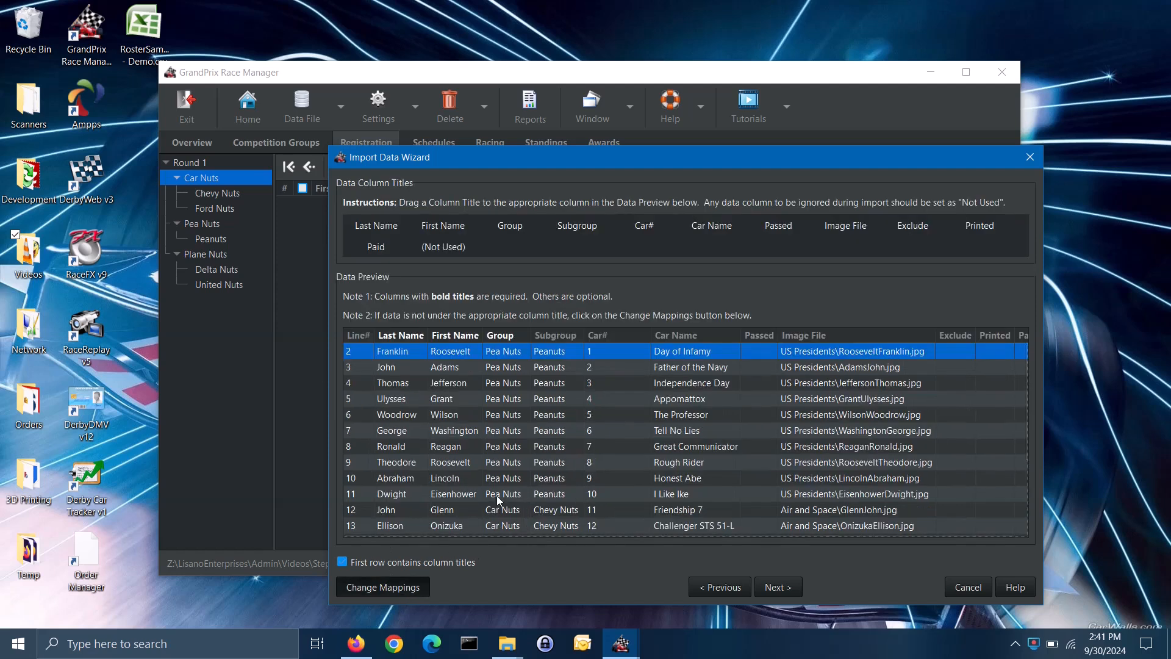
pyautogui.moveTo(380, 228); pyautogui.dragTo(458, 380)
pyautogui.moveTo(443, 225); pyautogui.dragTo(397, 372)
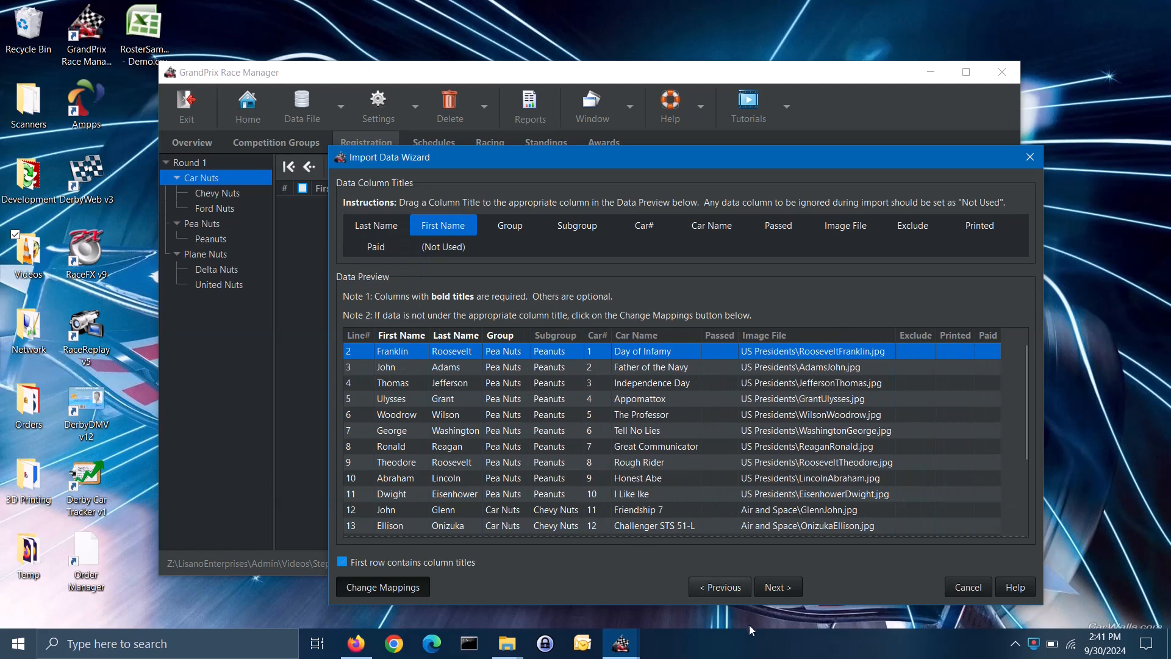
# Import the mapped roster data and finish the import wizard.
pyautogui.click(777, 587)
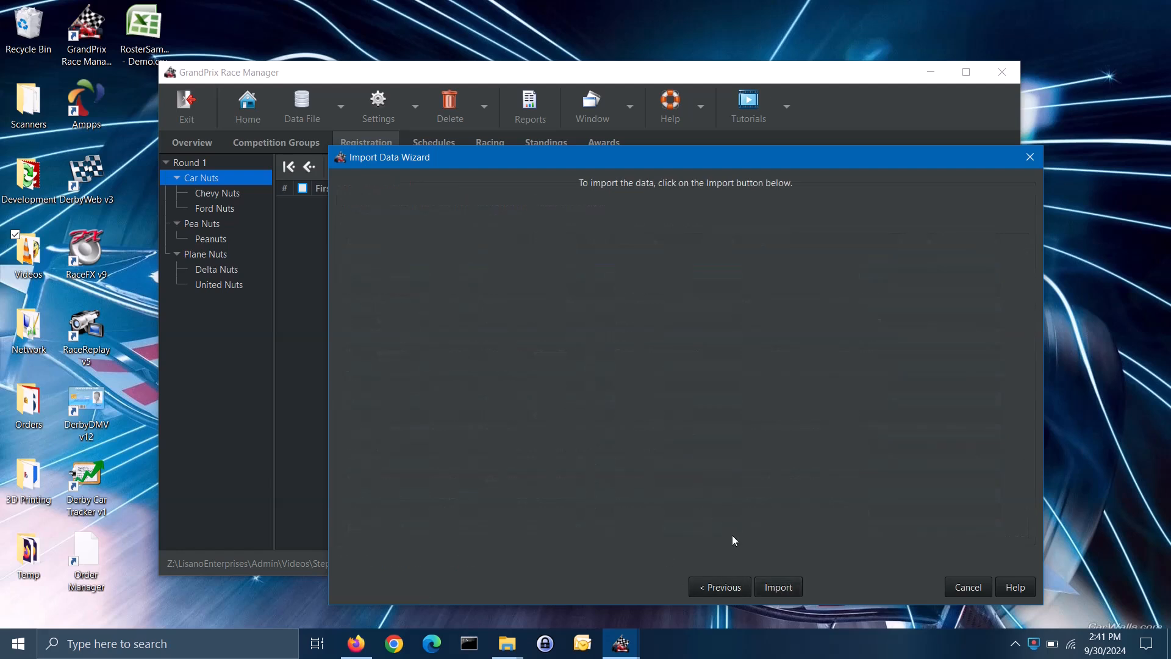
pyautogui.click(772, 588)
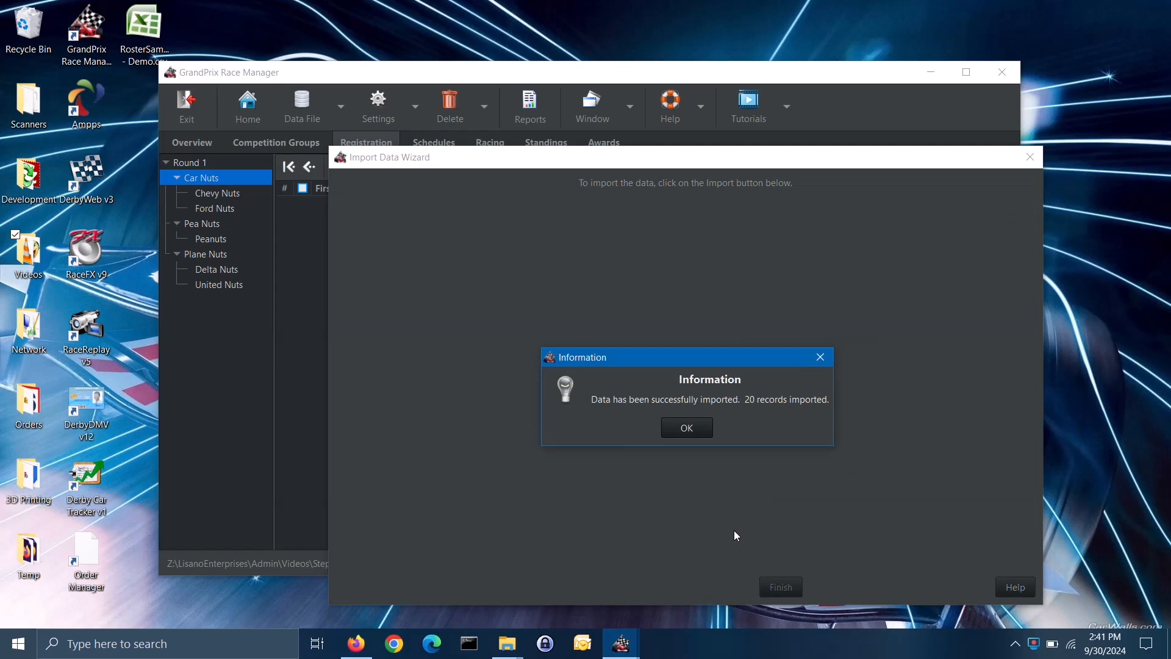
pyautogui.click(697, 433)
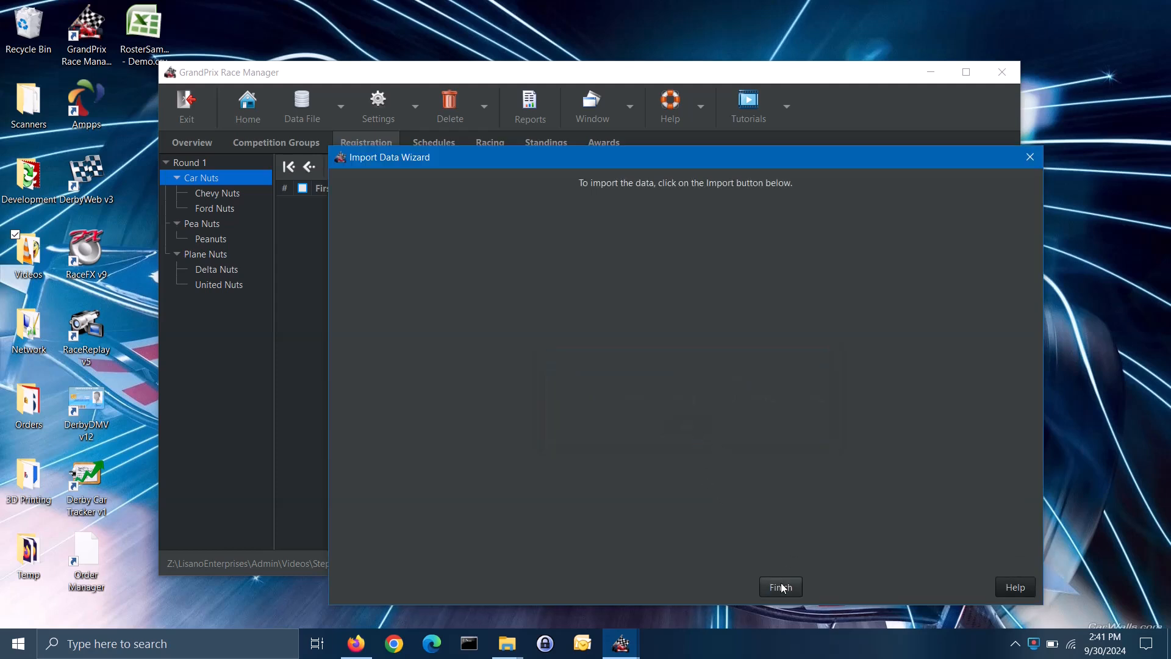
pyautogui.click(781, 587)
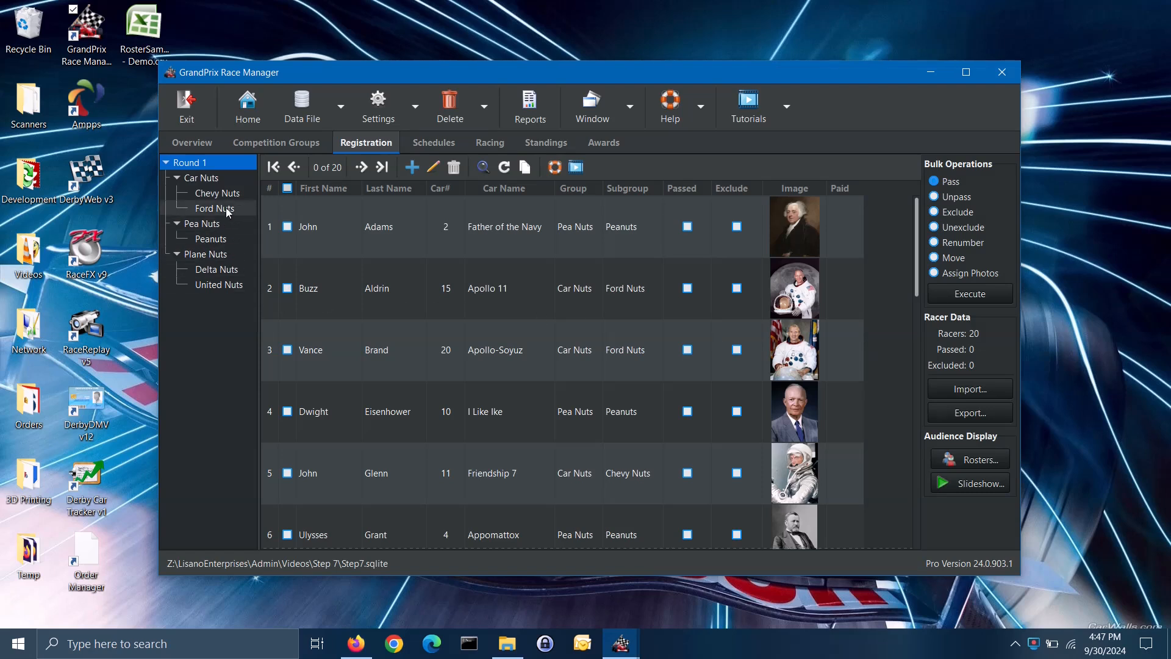
# Show the Car Nuts group and mark its first three racers as passed with the bulk Pass operation.
pyautogui.click(209, 180)
pyautogui.click(218, 196)
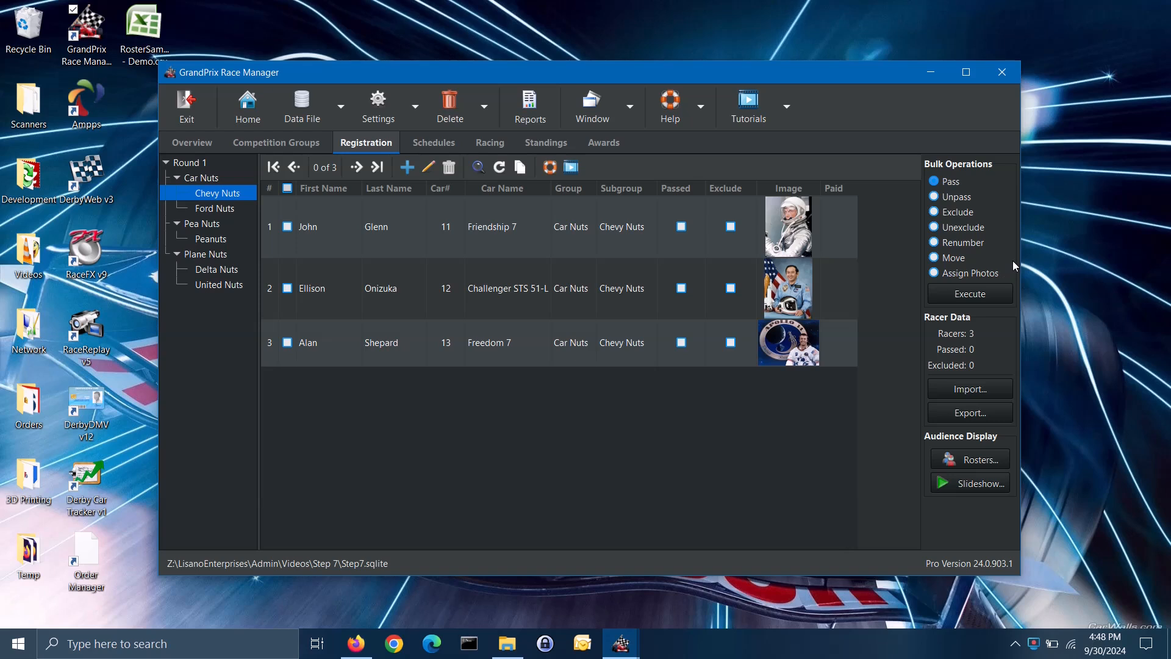
pyautogui.click(205, 175)
pyautogui.click(287, 227)
pyautogui.click(287, 289)
pyautogui.click(287, 351)
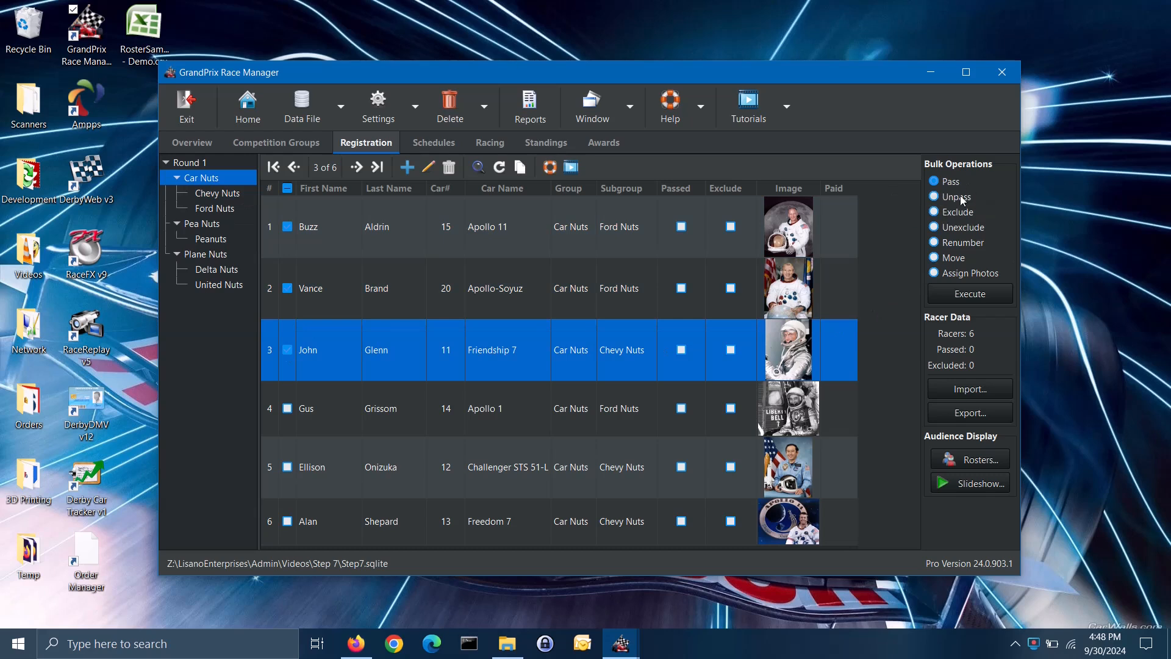
pyautogui.click(962, 297)
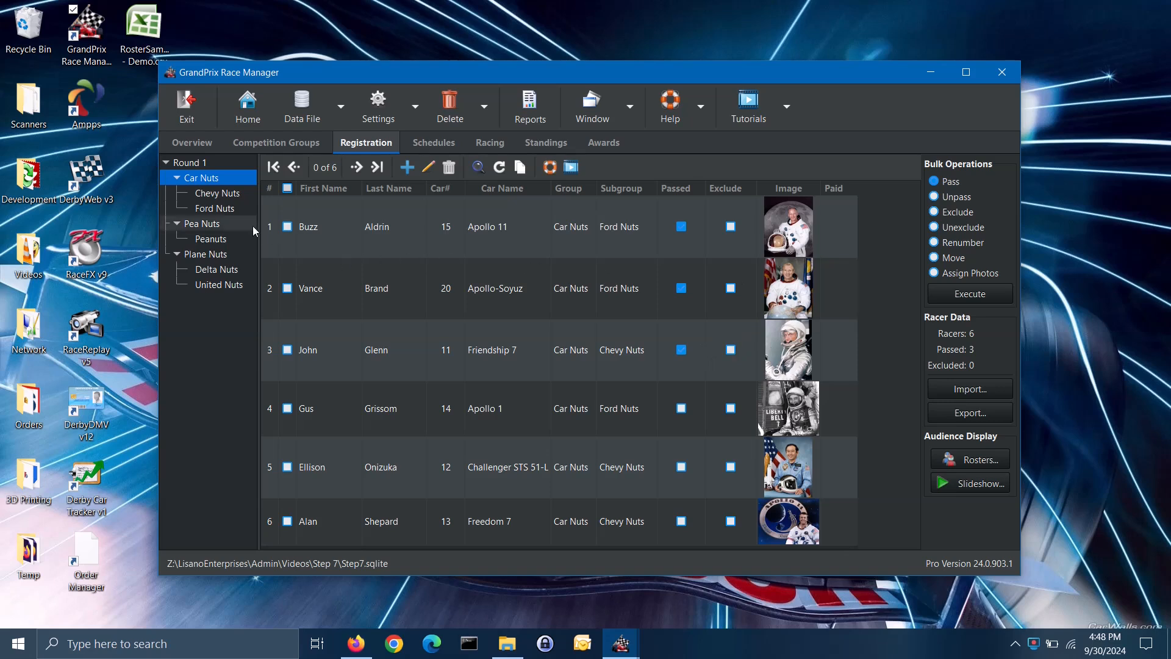
# Bulk renumber the first three Car Nuts racers, giving the Apollo 11 car the new number 150.
pyautogui.click(287, 227)
pyautogui.click(288, 288)
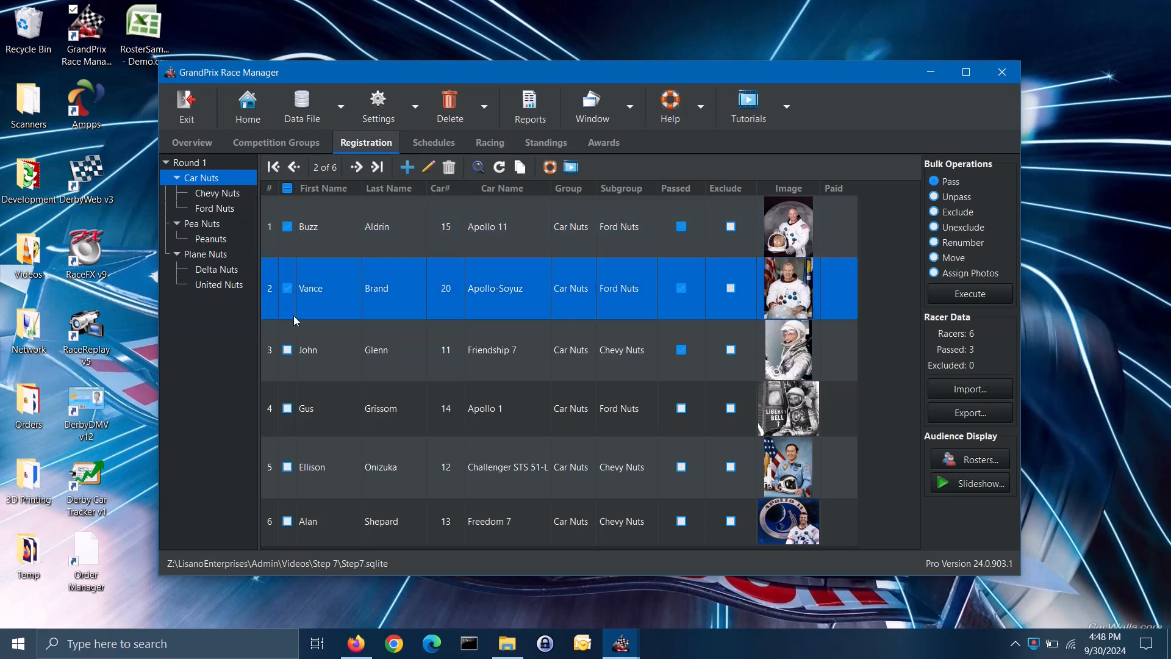
pyautogui.click(287, 350)
pyautogui.click(964, 243)
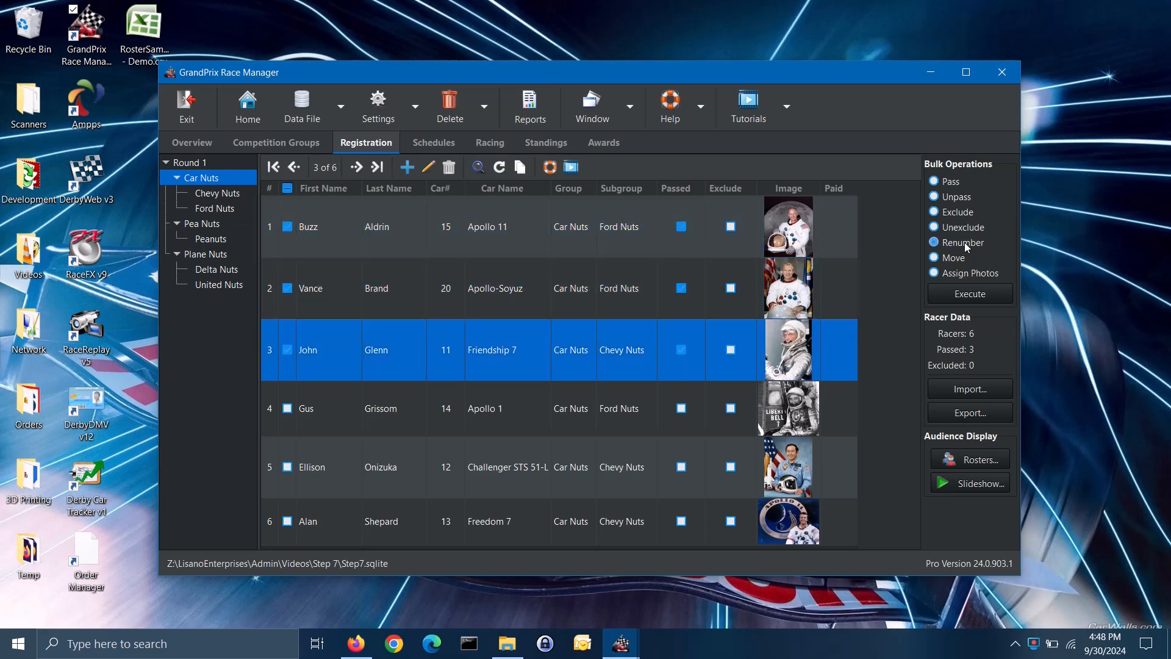
pyautogui.click(969, 295)
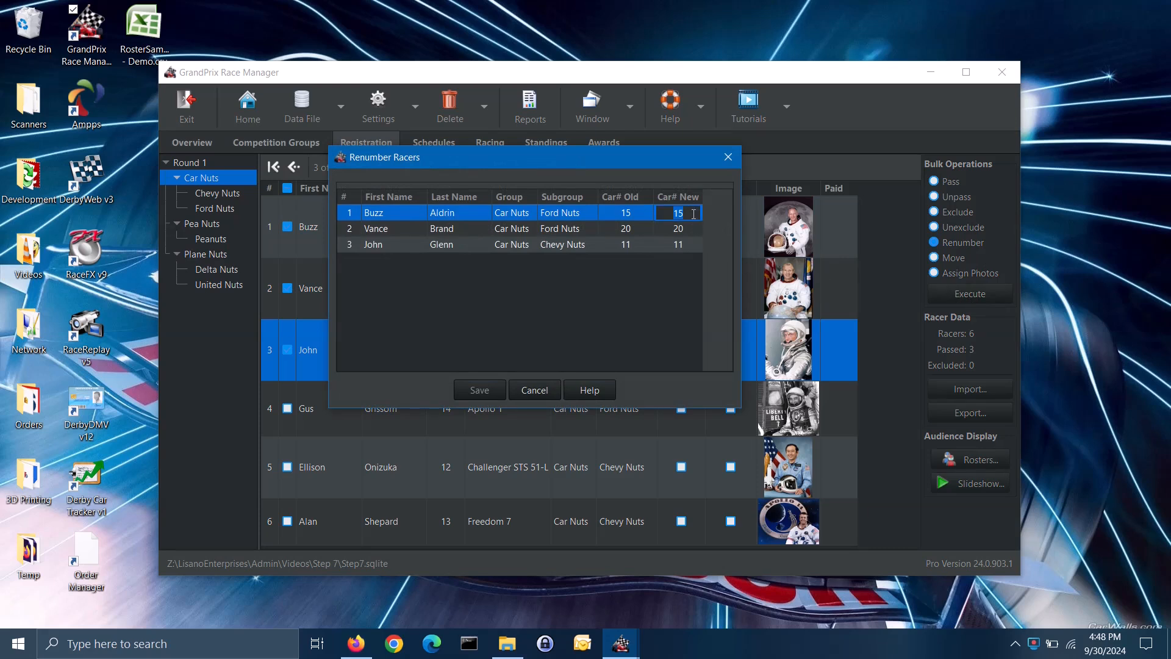
pyautogui.write('150')
pyautogui.press('Return')
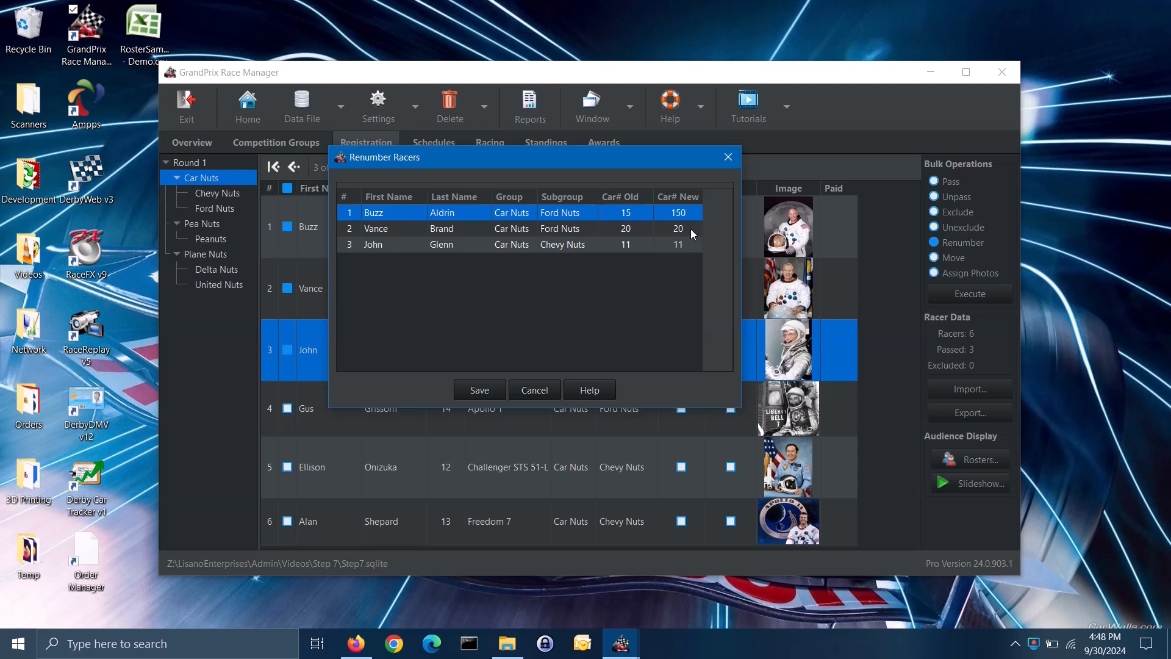
# Set the new car numbers of Apollo-Soyuz to 200 and Friendship 7 to 110, and save the renumbering.
pyautogui.click(693, 234)
pyautogui.click(693, 234)
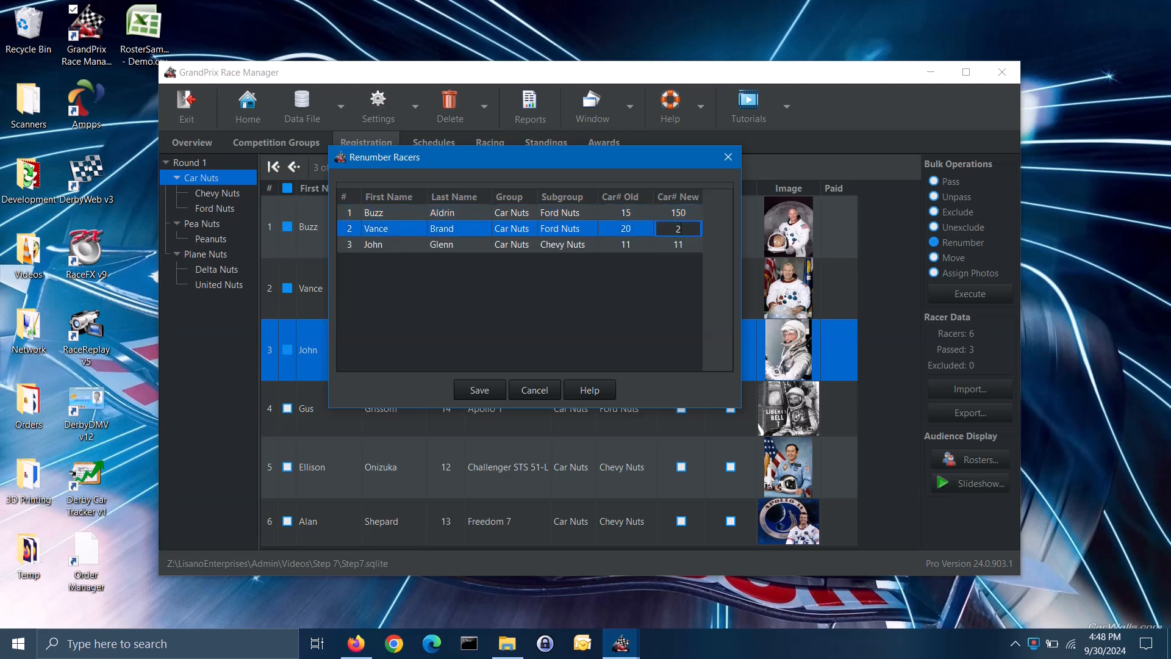
pyautogui.click(684, 243)
pyautogui.click(685, 243)
pyautogui.write('110')
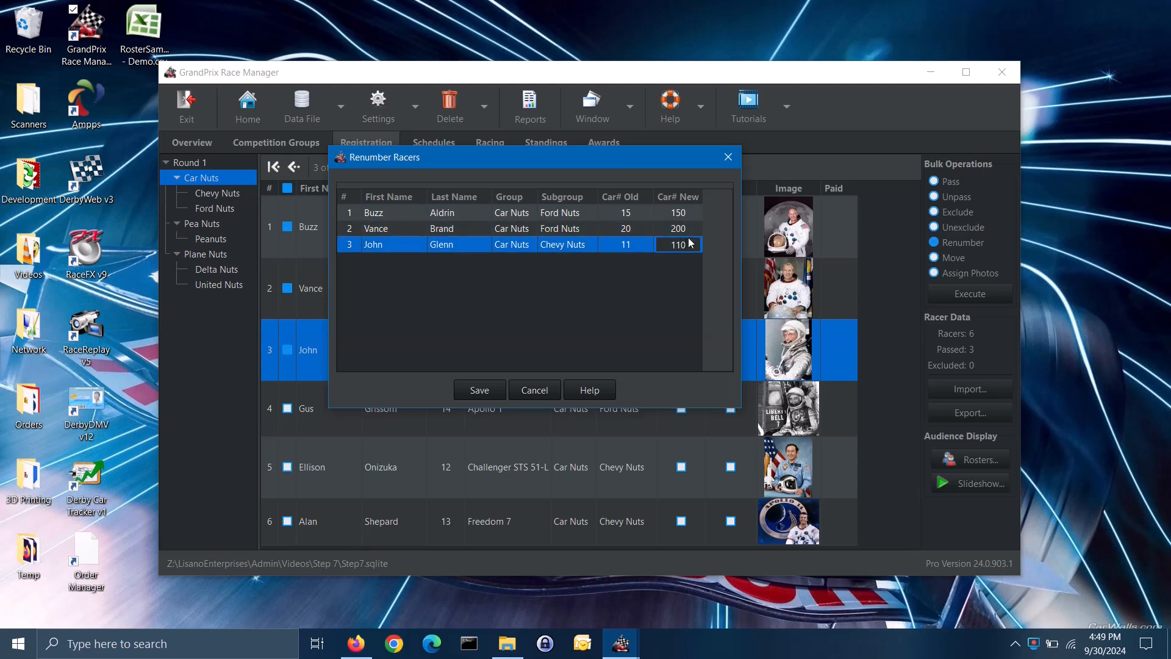
pyautogui.click(478, 388)
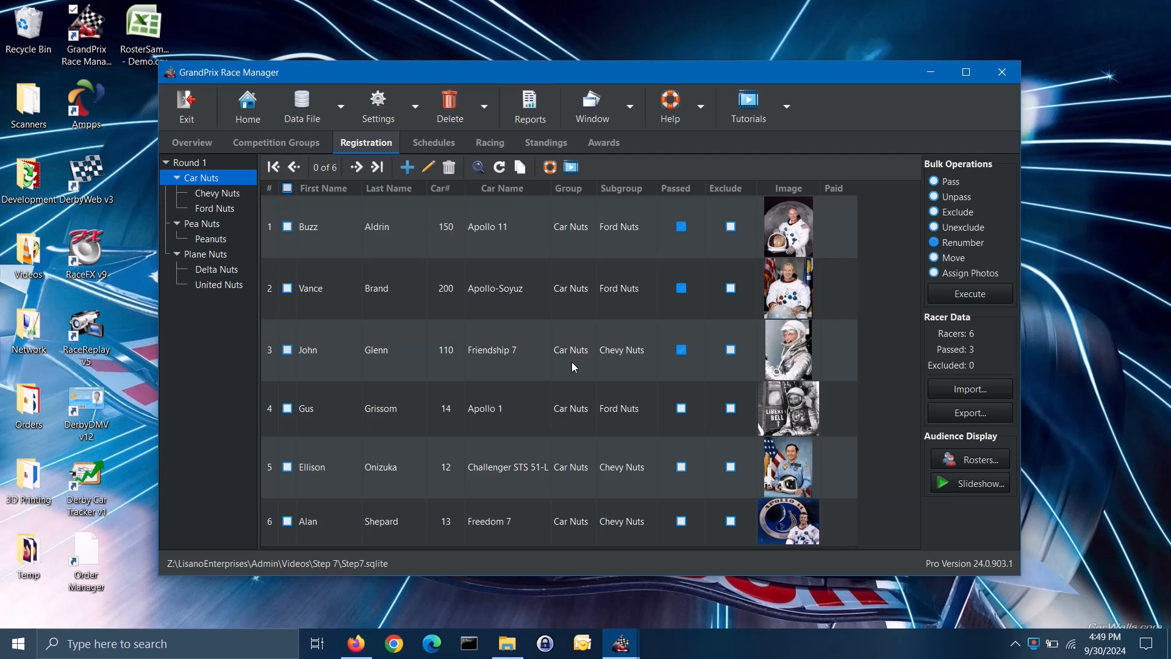
# Move the first two Chevy Nuts racers to the Ford Nuts subgroup with the bulk Move operation.
pyautogui.click(229, 192)
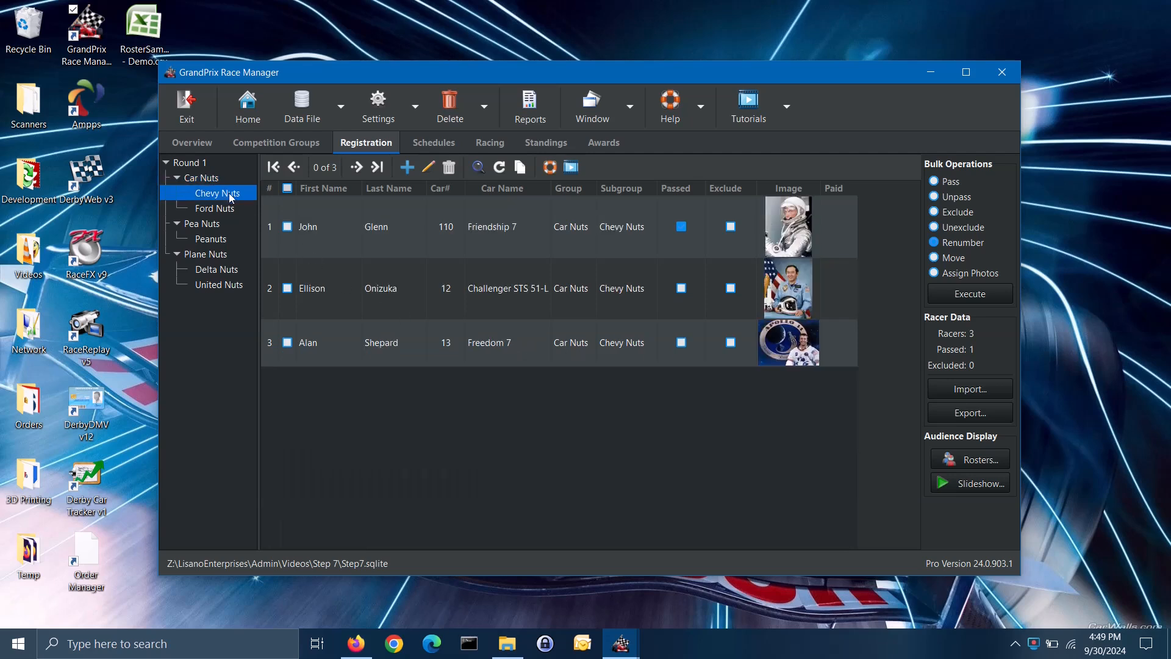
pyautogui.click(286, 229)
pyautogui.click(288, 289)
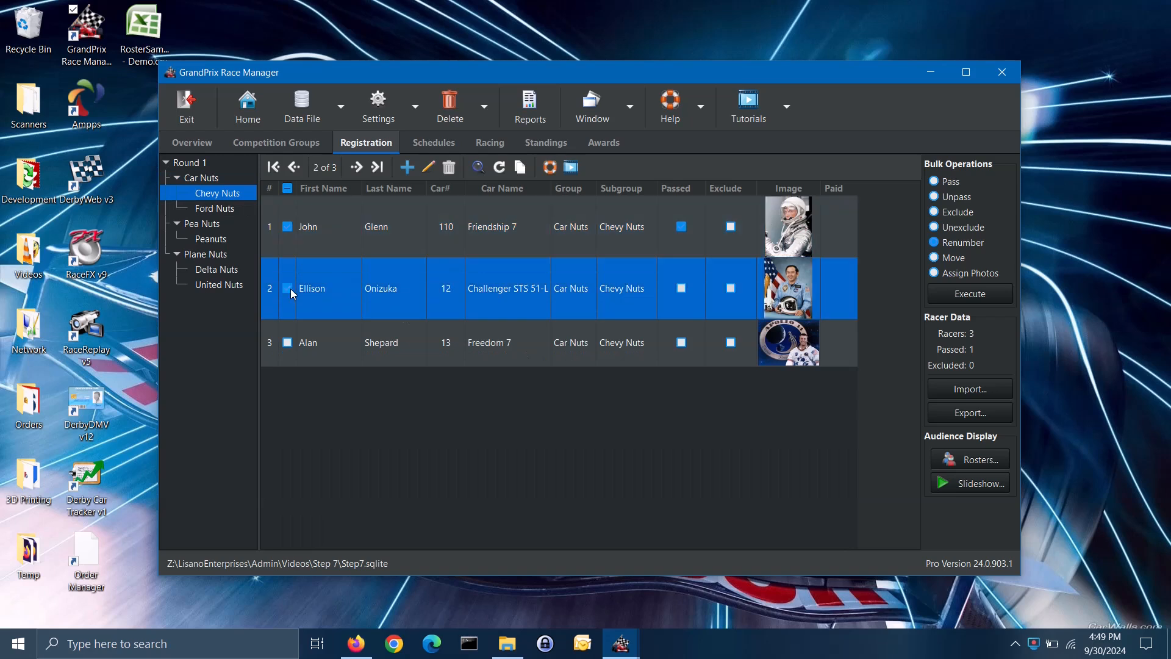
pyautogui.click(959, 257)
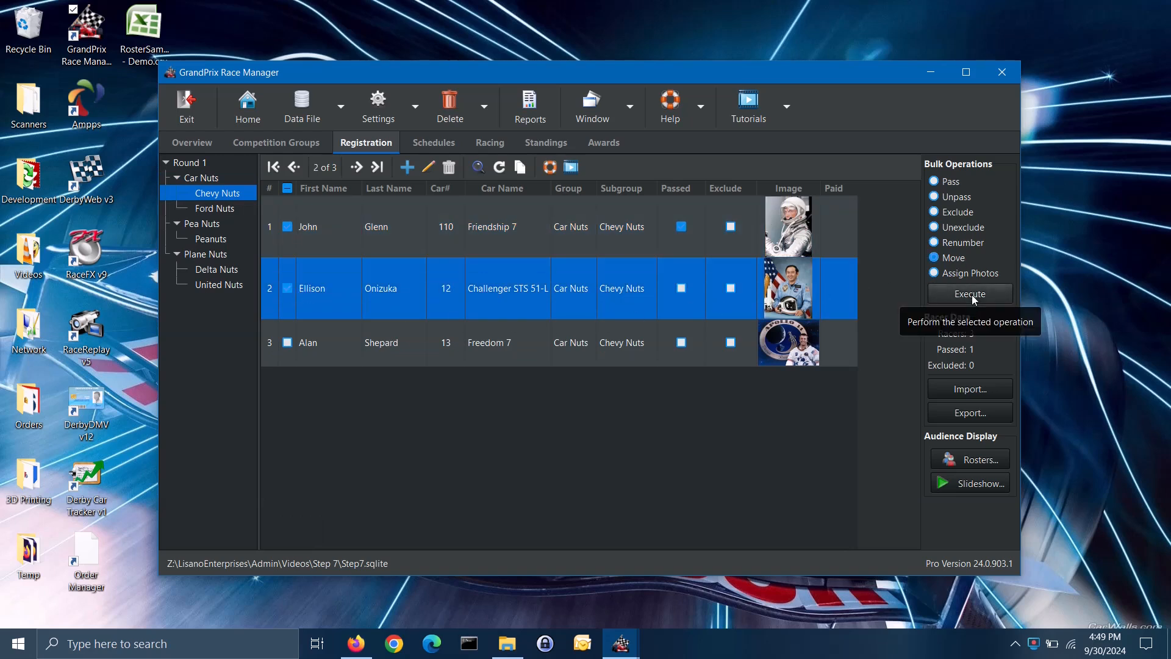
pyautogui.click(972, 294)
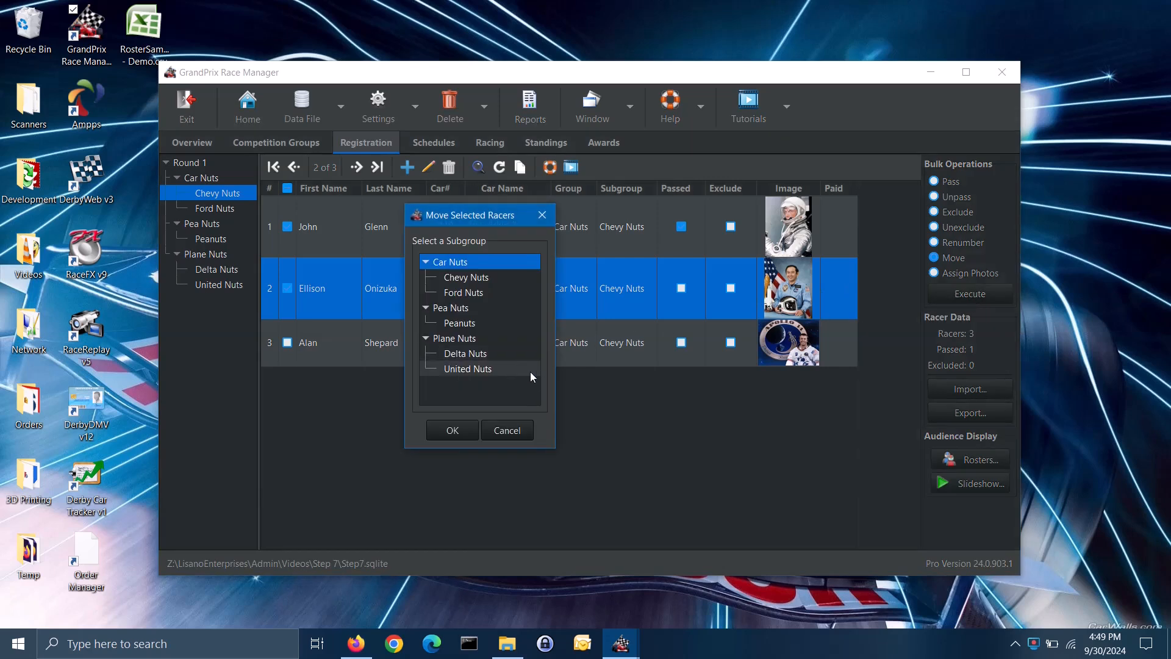
pyautogui.click(497, 292)
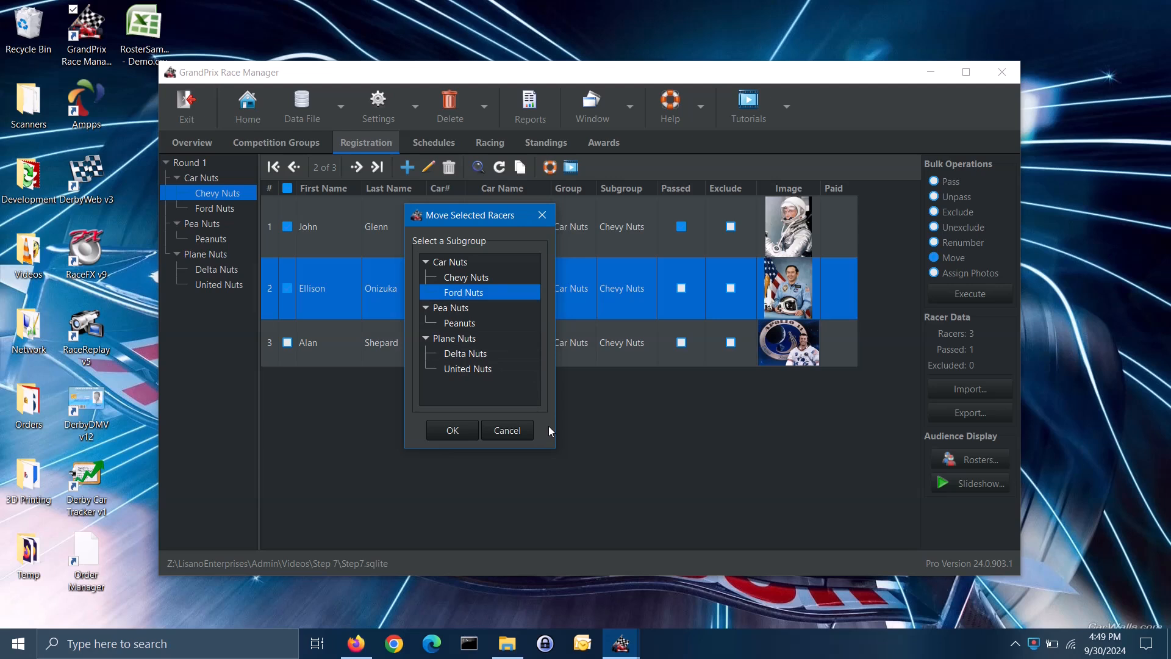
pyautogui.click(455, 430)
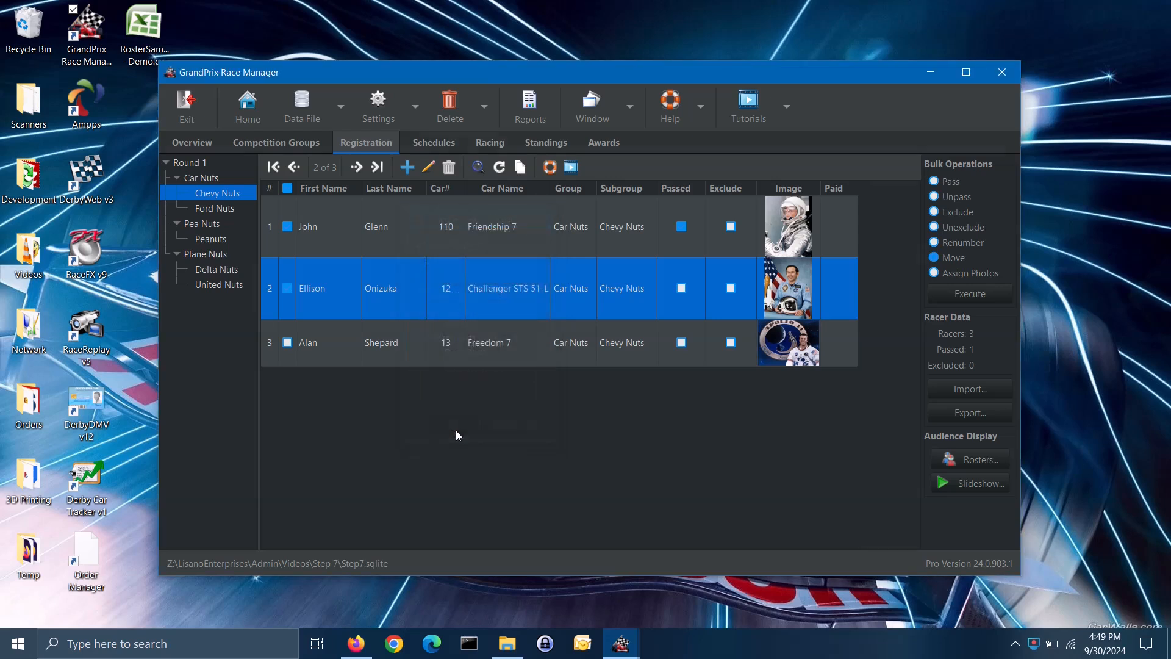
# Open the bulk Assign Photos operation for the first three racers of the Ford Nuts subgroup.
pyautogui.click(229, 207)
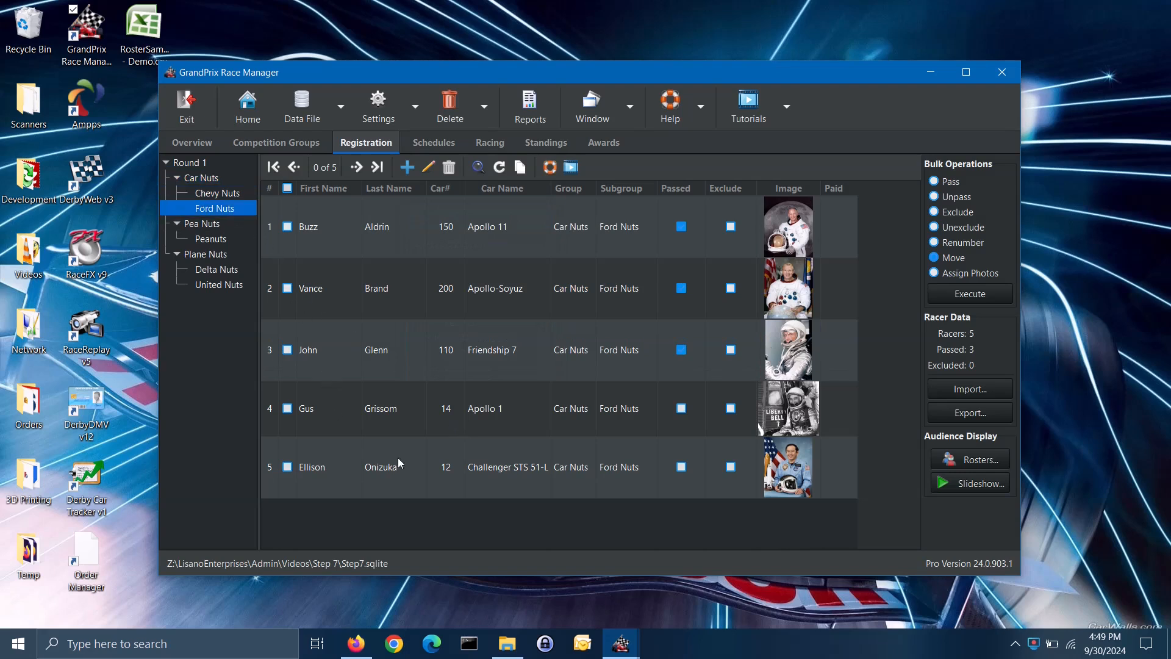
pyautogui.click(288, 227)
pyautogui.click(287, 289)
pyautogui.click(287, 350)
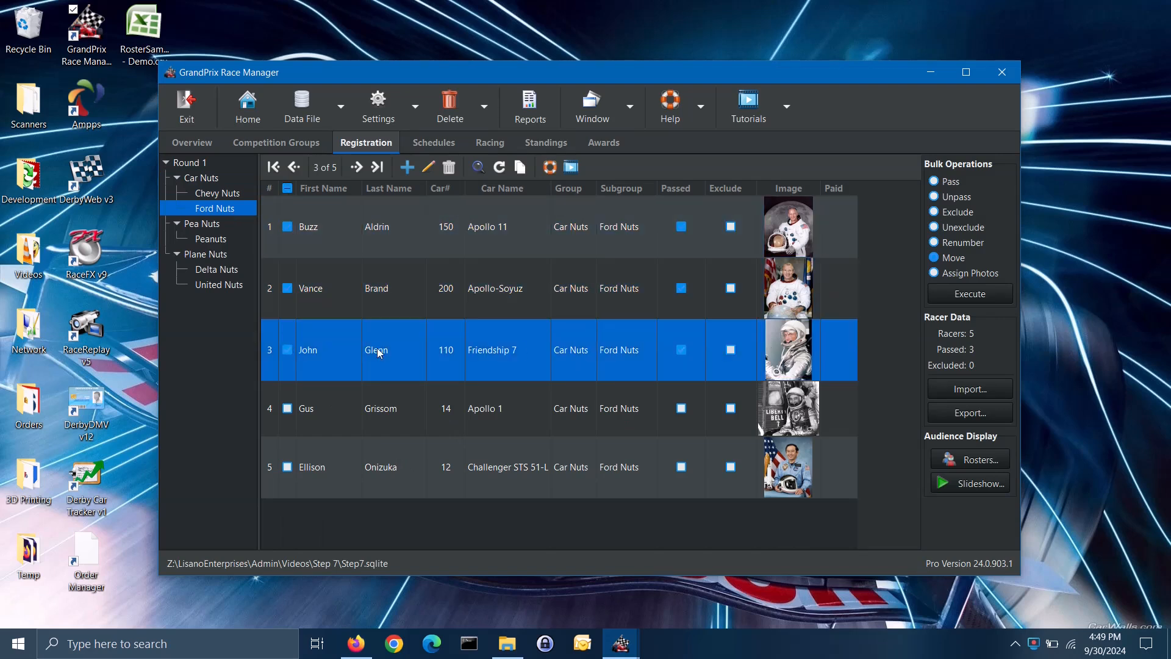
pyautogui.click(982, 275)
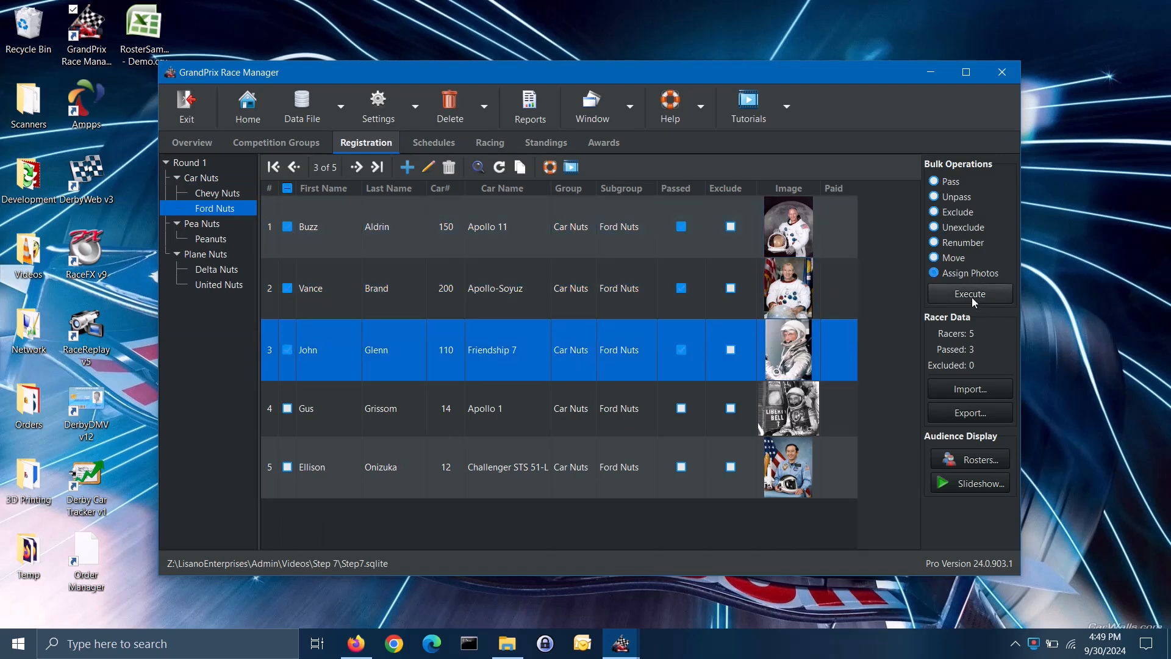
pyautogui.click(971, 298)
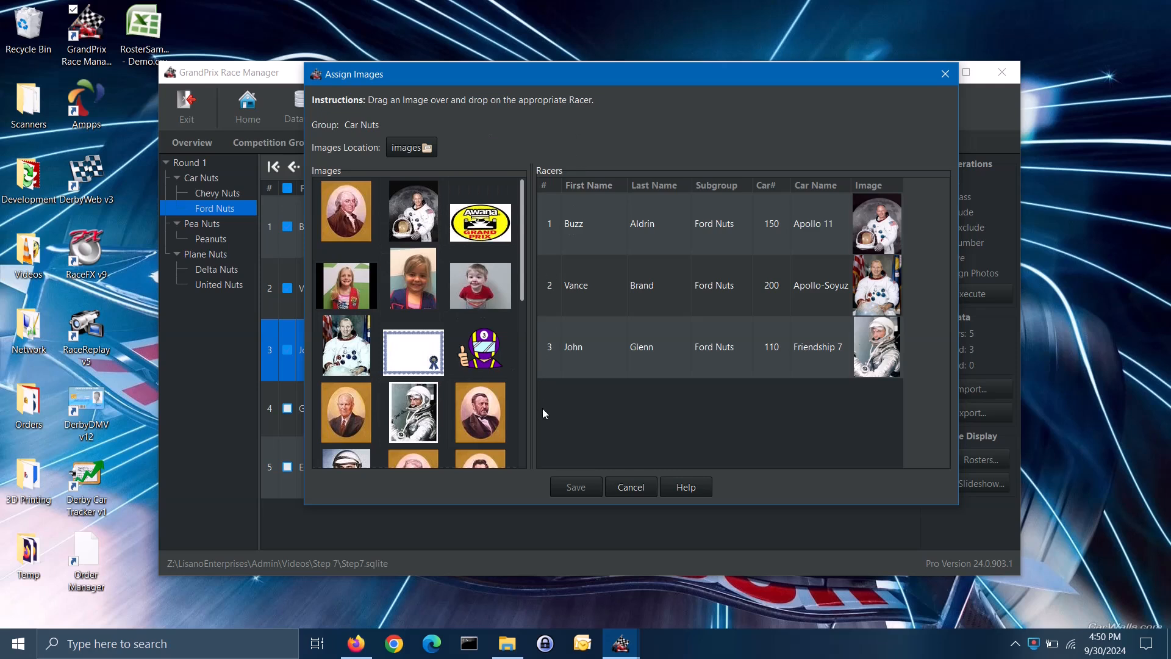
pyautogui.moveTo(532, 412)
pyautogui.mouseDown()
pyautogui.moveTo(437, 405)
pyautogui.moveTo(610, 424)
pyautogui.moveTo(531, 426)
pyautogui.mouseUp()
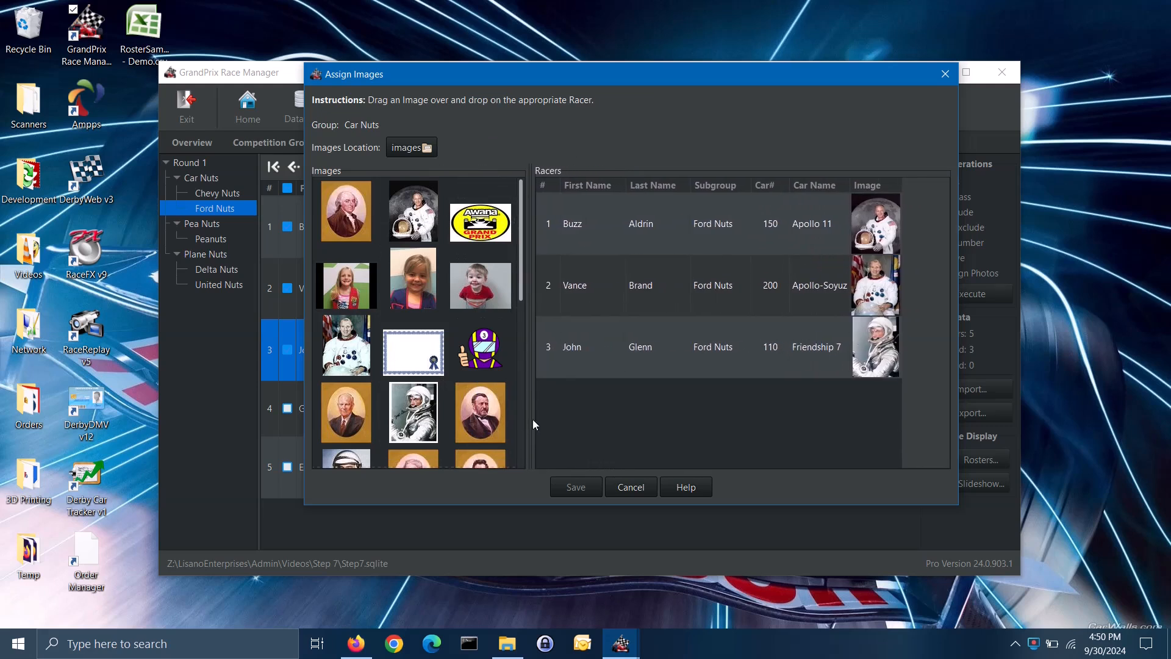
# Assign the three children's photos from the second image row, in order, to Apollo 11, Apollo-Soyuz and Friendship 7, and save.
pyautogui.click(360, 302)
pyautogui.moveTo(357, 301); pyautogui.dragTo(656, 239)
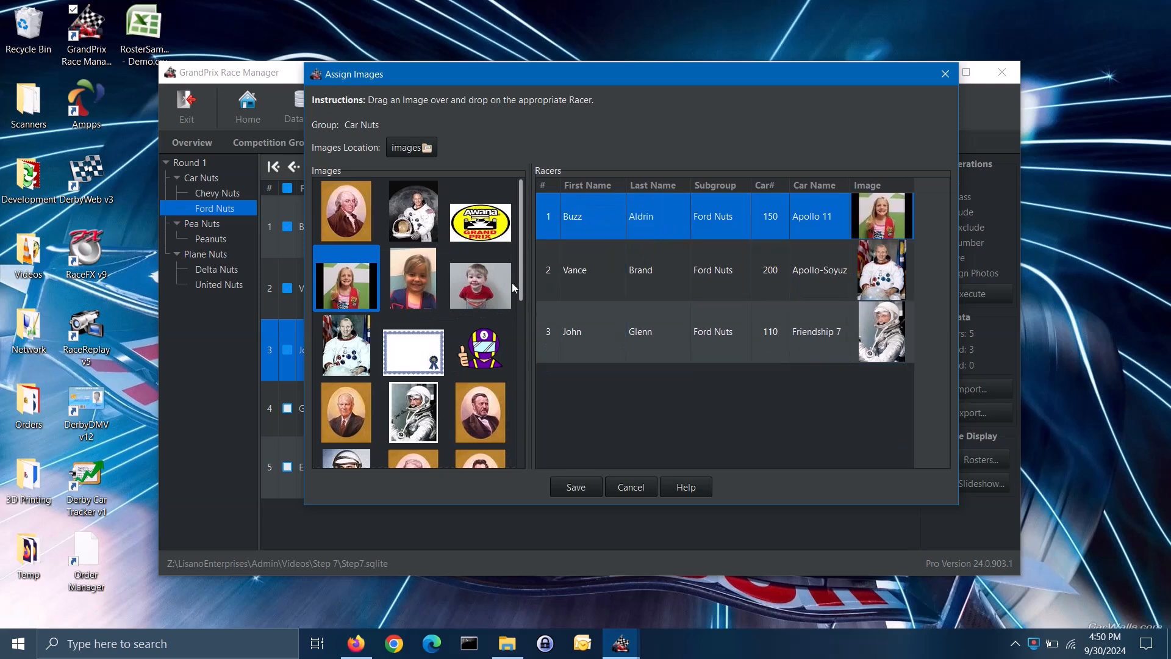
pyautogui.click(405, 283)
pyautogui.moveTo(410, 284); pyautogui.dragTo(543, 282)
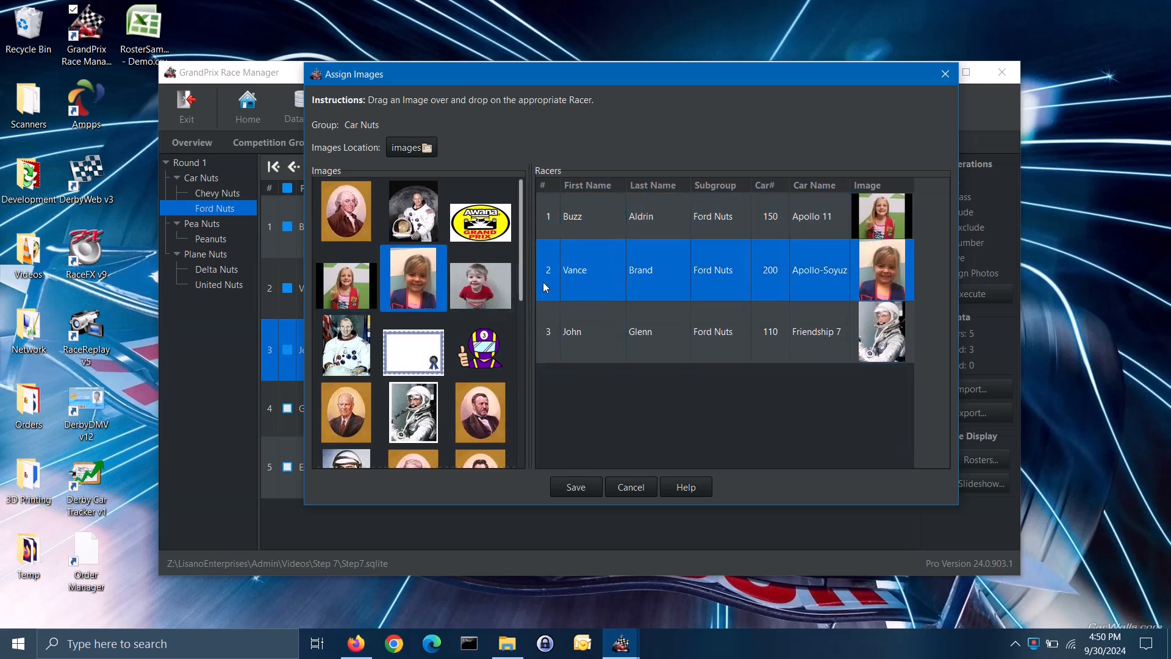
pyautogui.click(467, 281)
pyautogui.moveTo(467, 288); pyautogui.dragTo(569, 323)
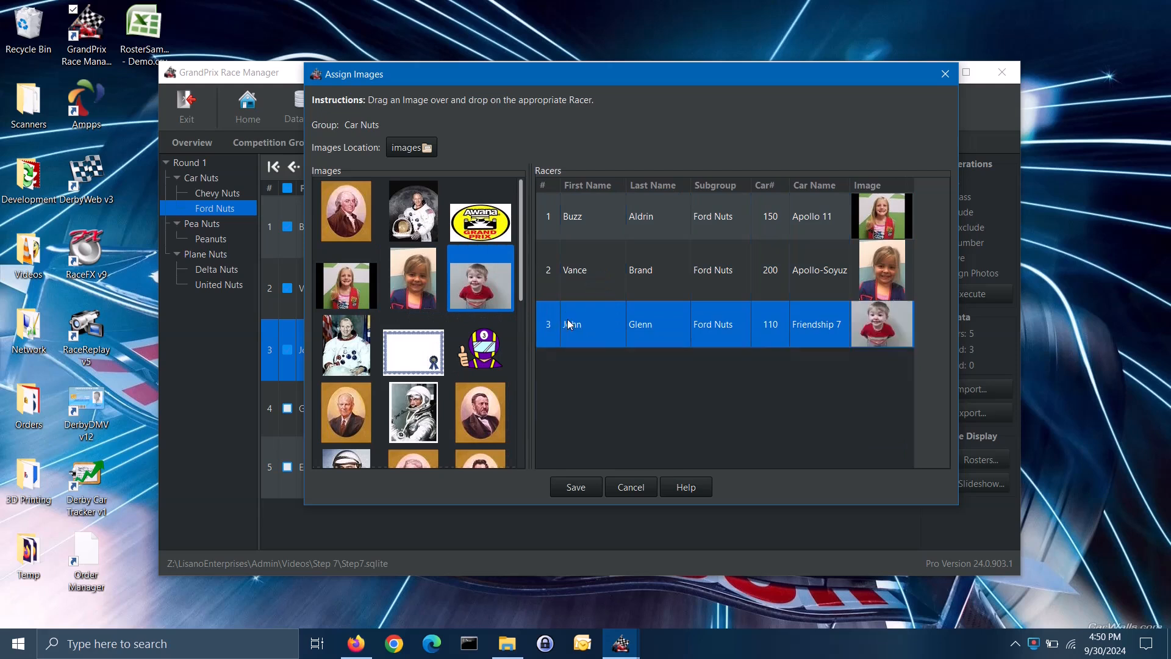
pyautogui.click(576, 487)
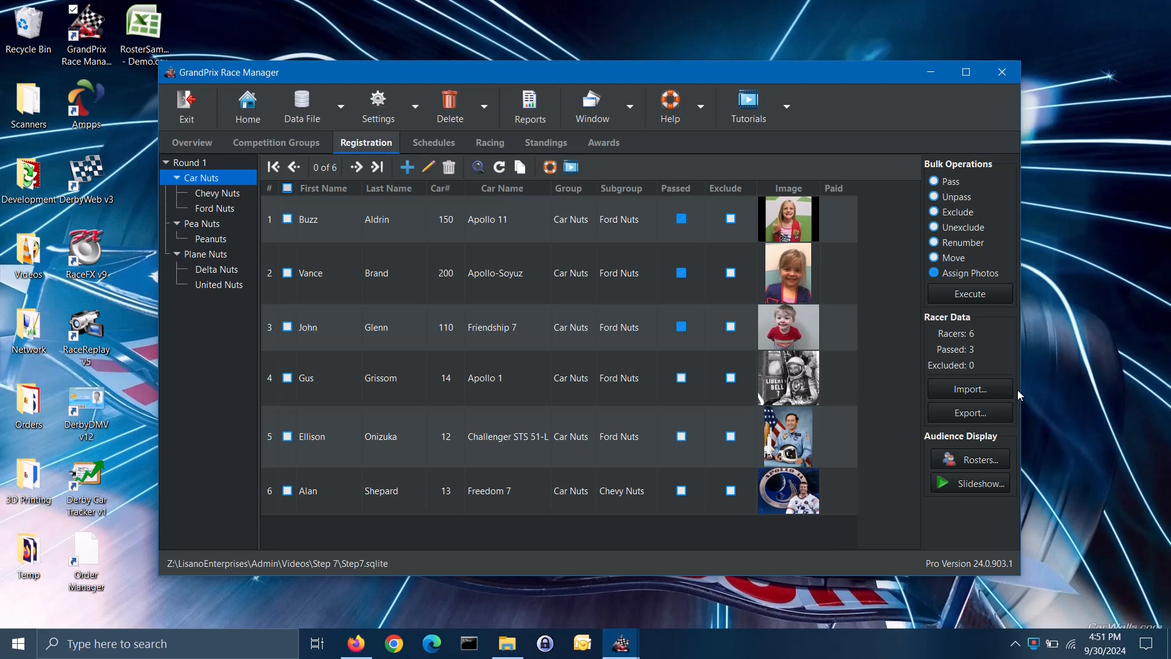
# Open the Rosters audience display for the Pea Nuts group and reveal its racers.
pyautogui.click(1004, 461)
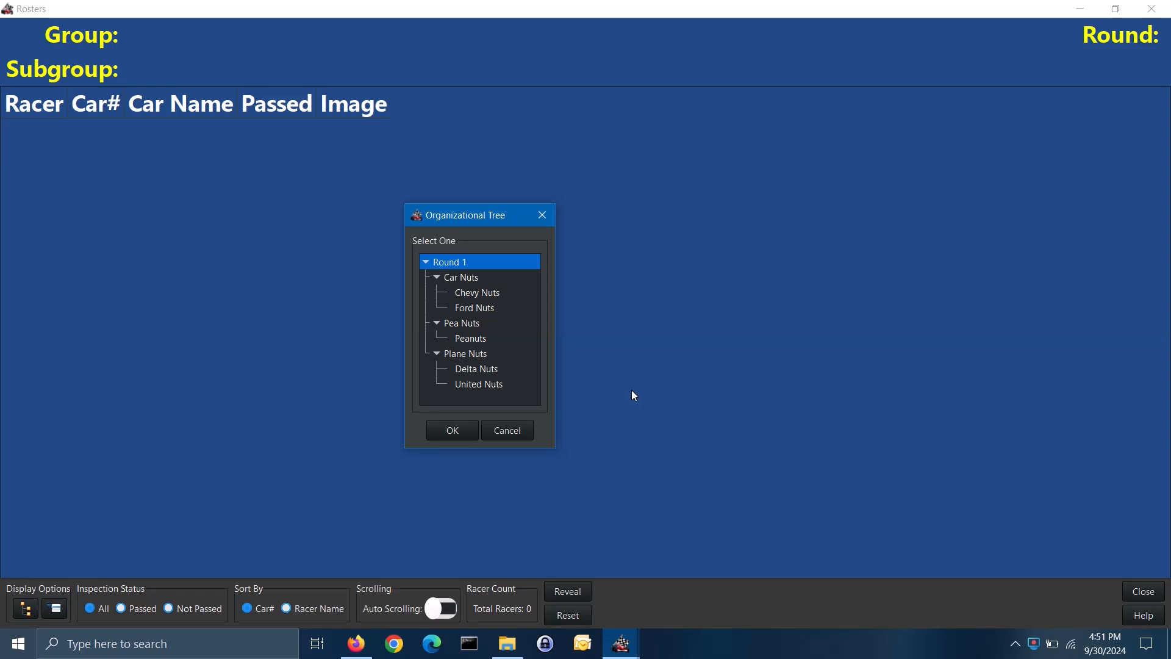
pyautogui.click(467, 324)
pyautogui.click(462, 436)
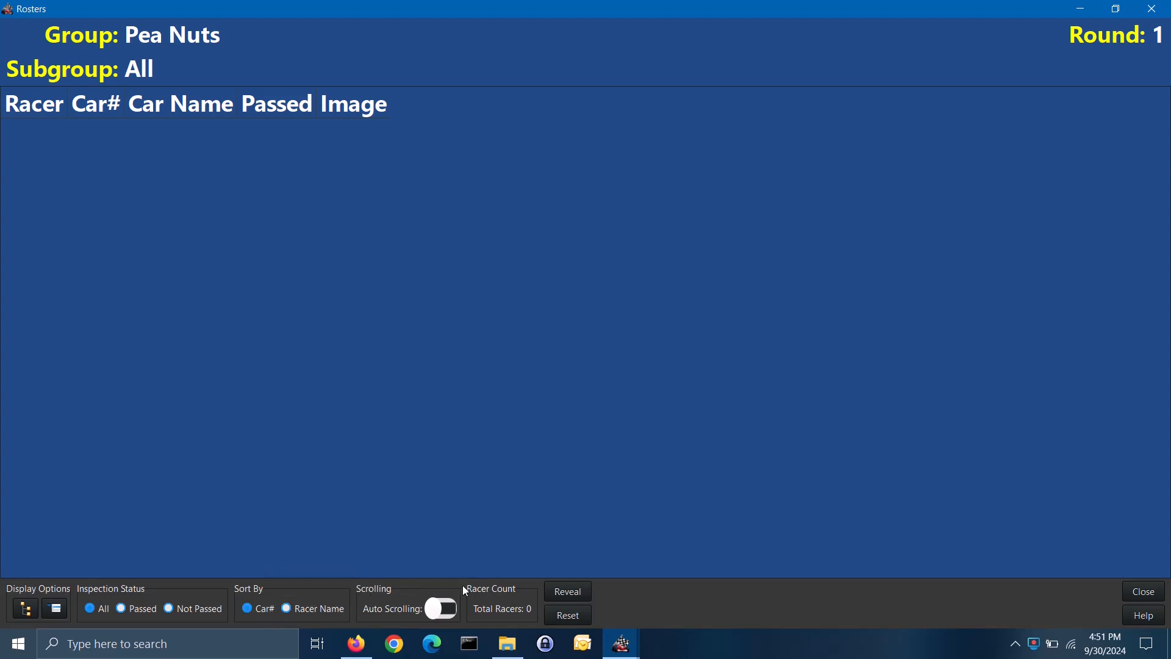
pyautogui.click(570, 594)
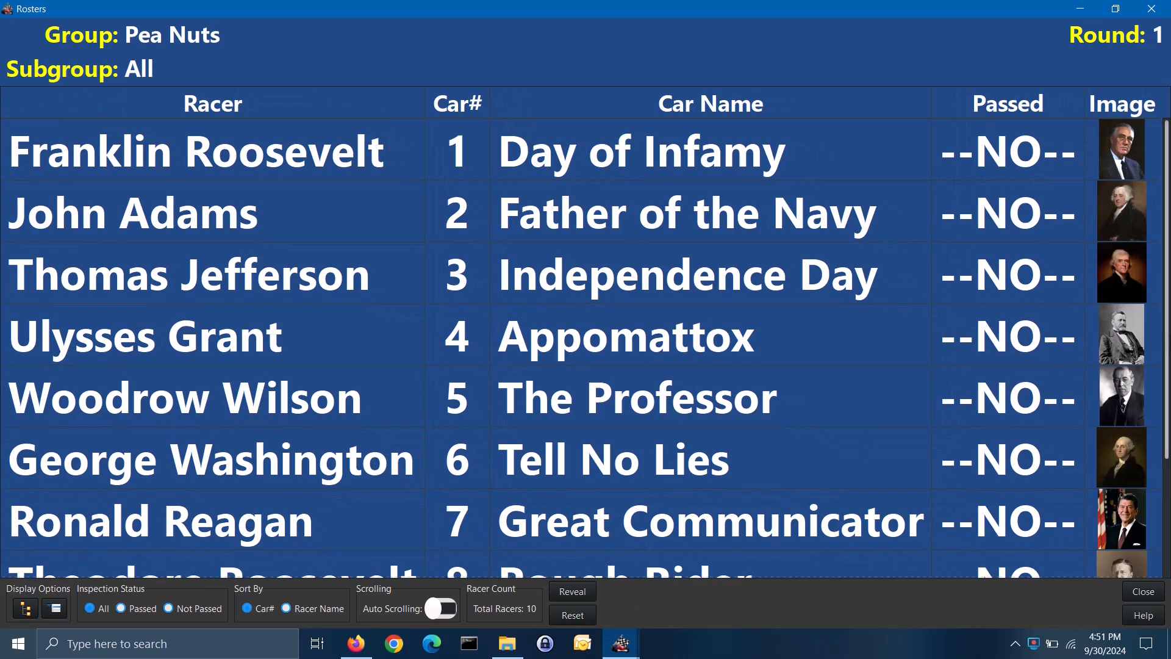
# Try auto scrolling on the Pea Nuts roster, turn it off again, and reset the display.
pyautogui.moveTo(1165, 344); pyautogui.dragTo(1164, 305)
pyautogui.click(442, 610)
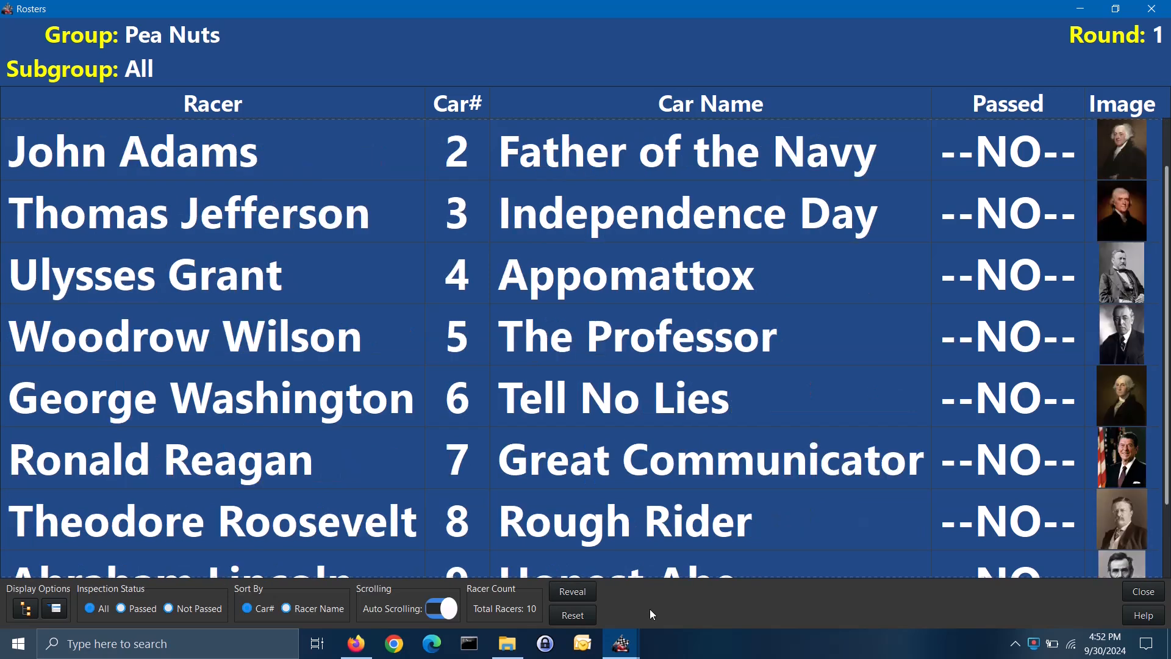
pyautogui.click(432, 609)
pyautogui.click(573, 616)
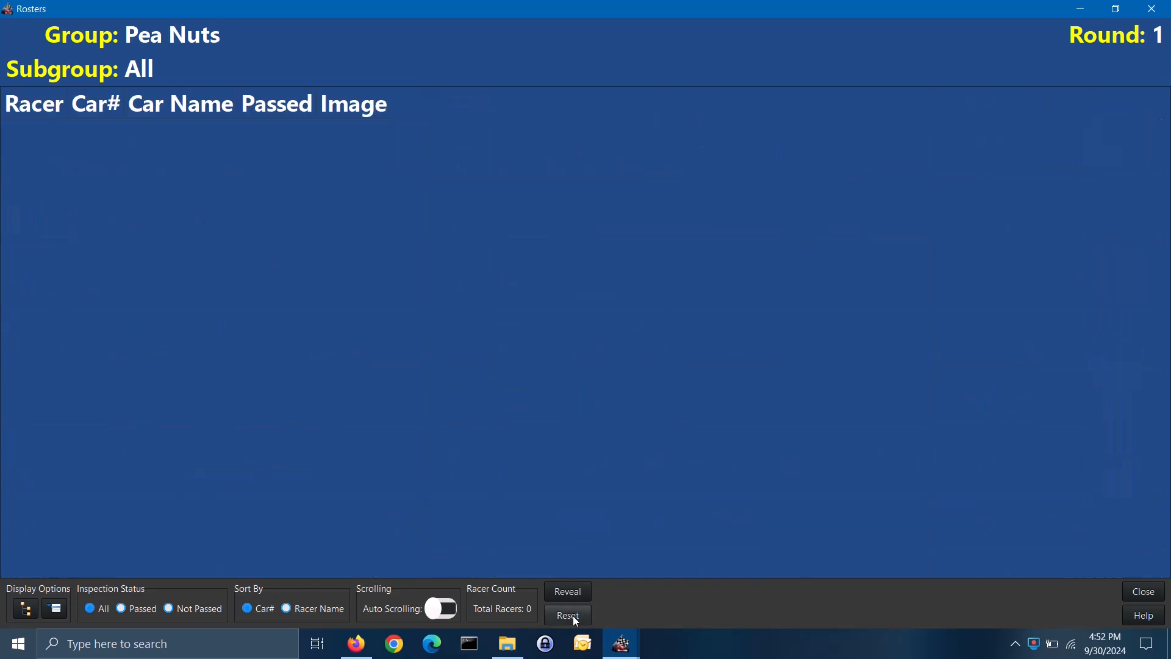
# Switch the roster display to the Car Nuts group and reveal its racers.
pyautogui.click(26, 609)
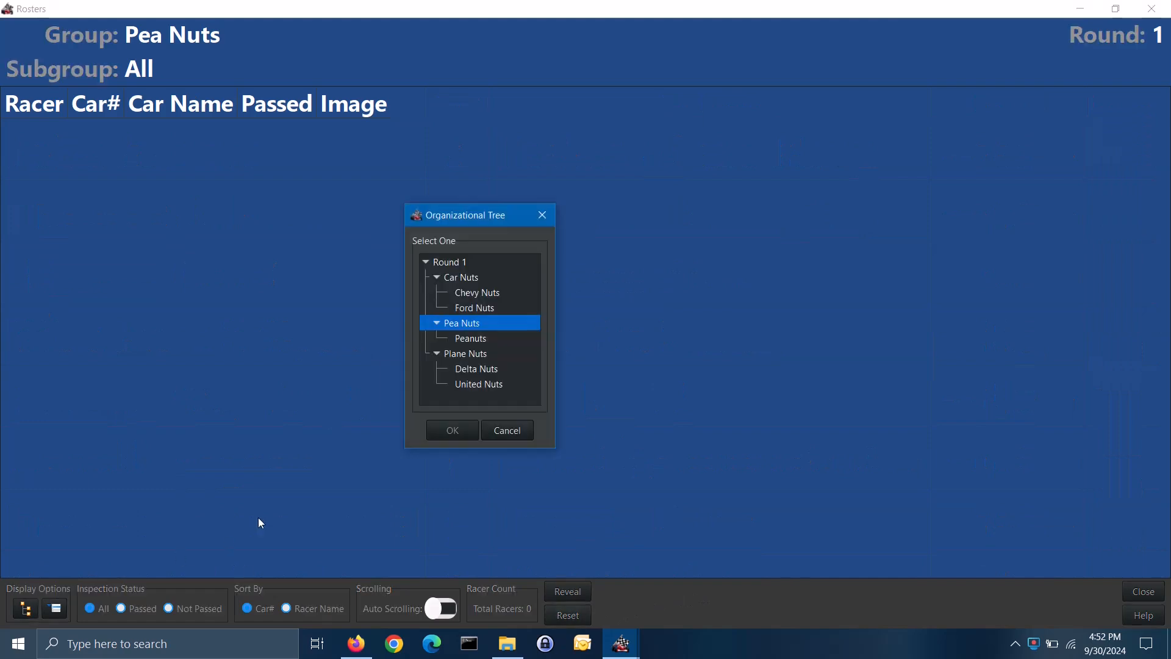
pyautogui.click(467, 278)
pyautogui.click(453, 432)
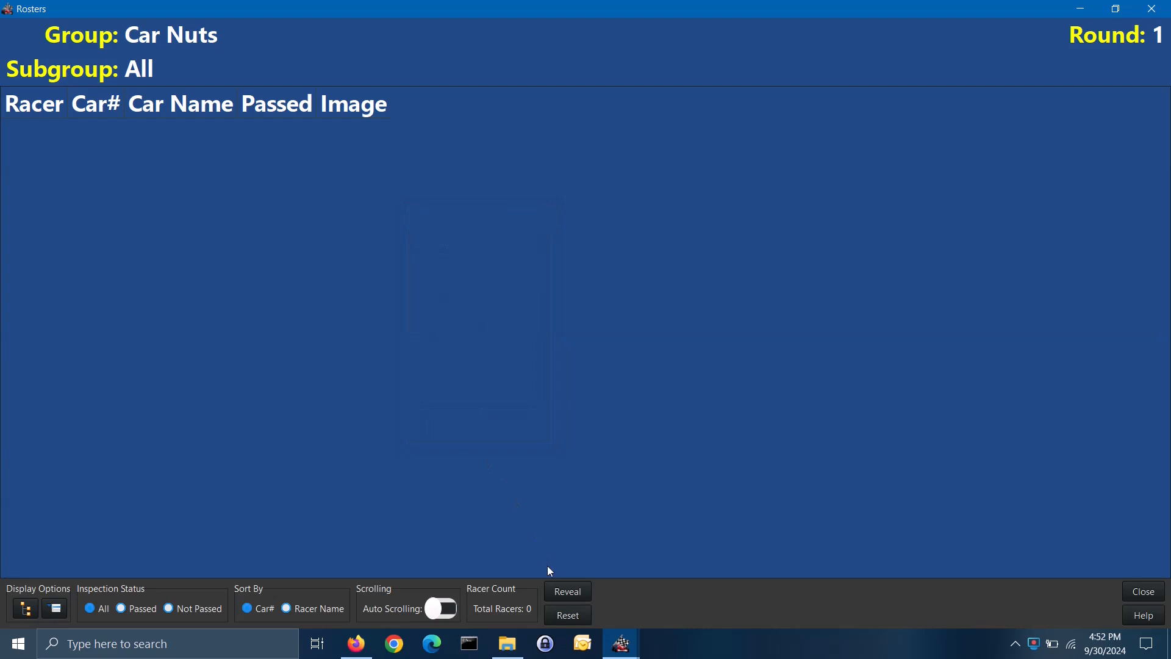
pyautogui.click(568, 593)
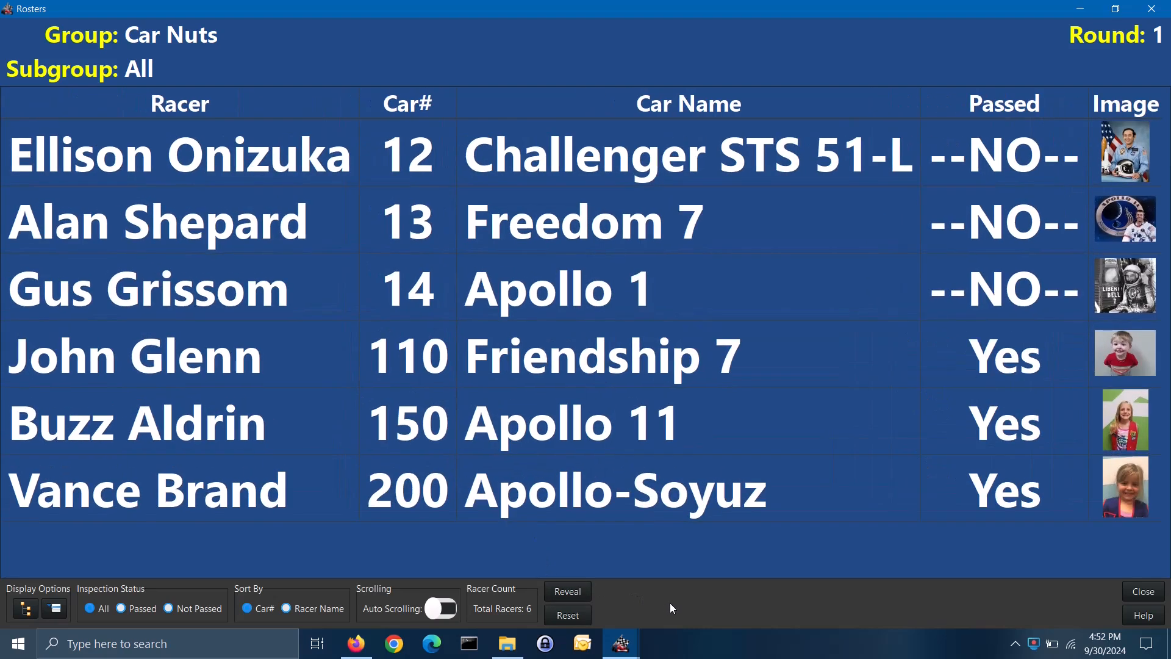
# Examine the roster's column, color and font display options, and close the Rosters display.
pyautogui.click(55, 608)
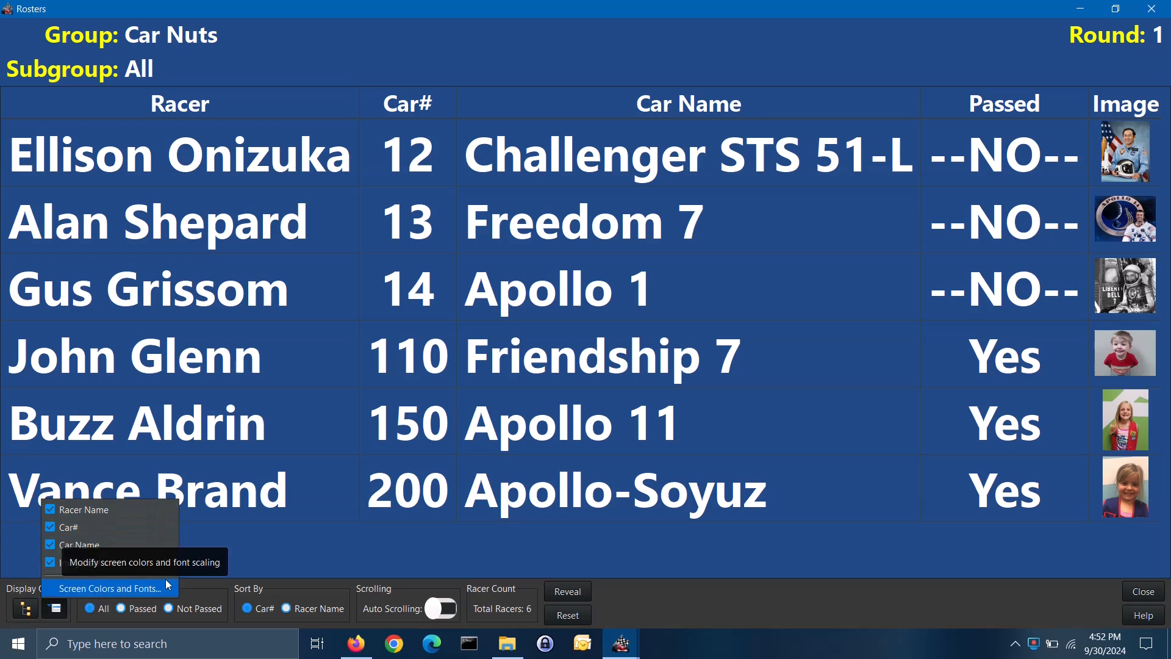
pyautogui.click(648, 599)
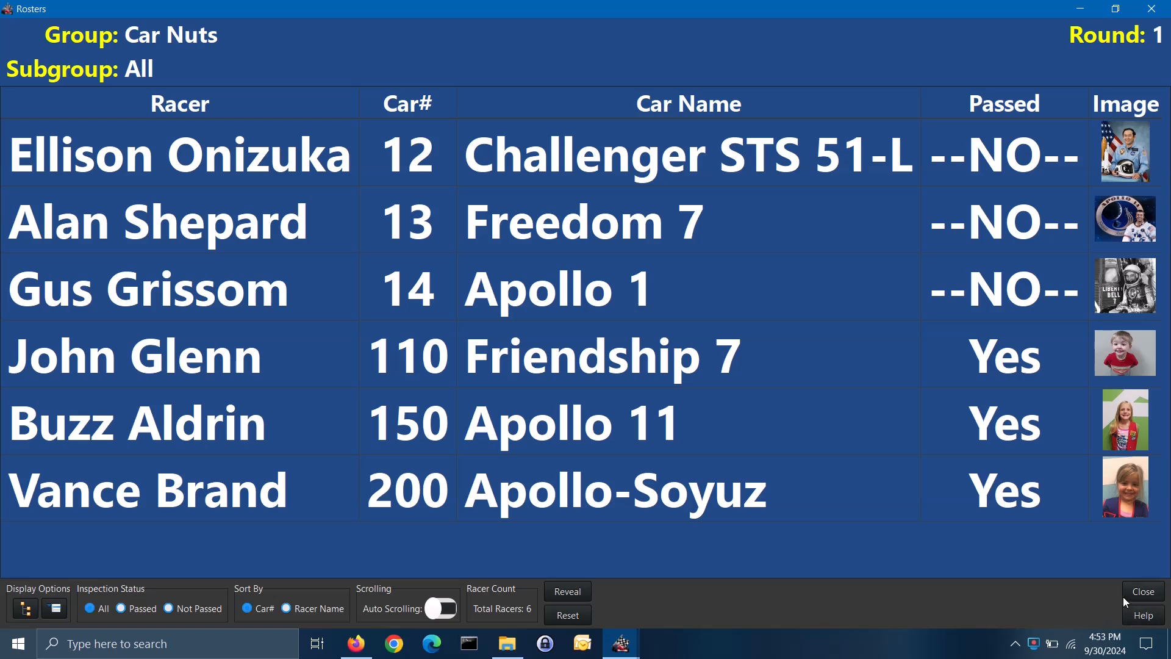
pyautogui.click(1144, 591)
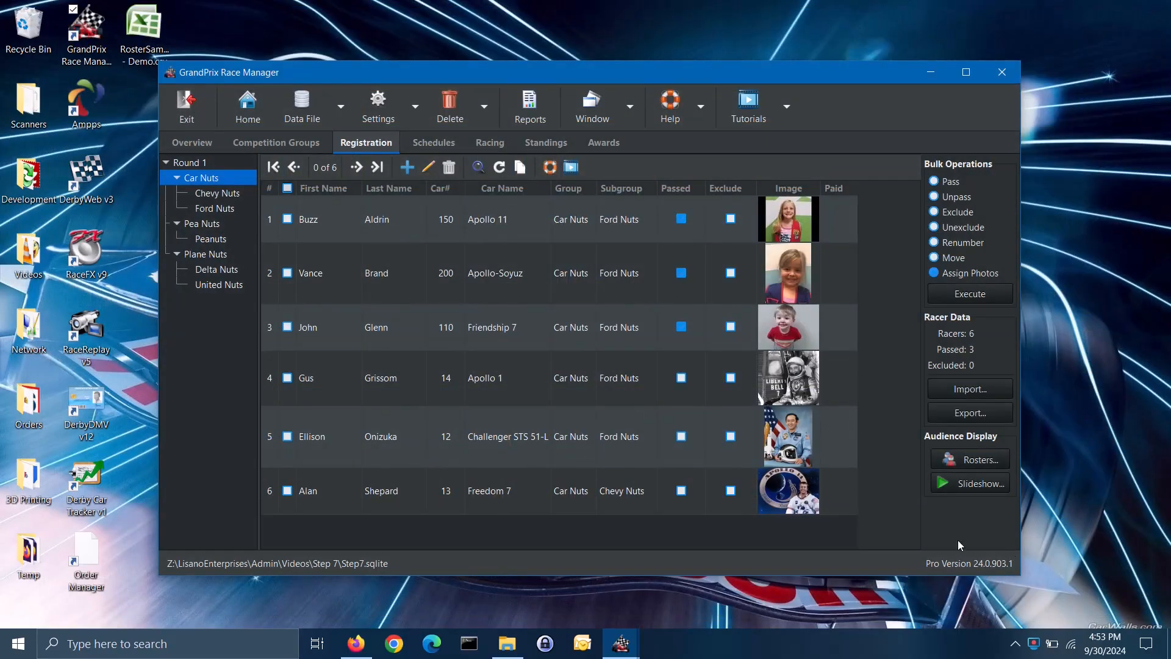
# Open the Slideshow audience display for the Pea Nuts group.
pyautogui.click(989, 485)
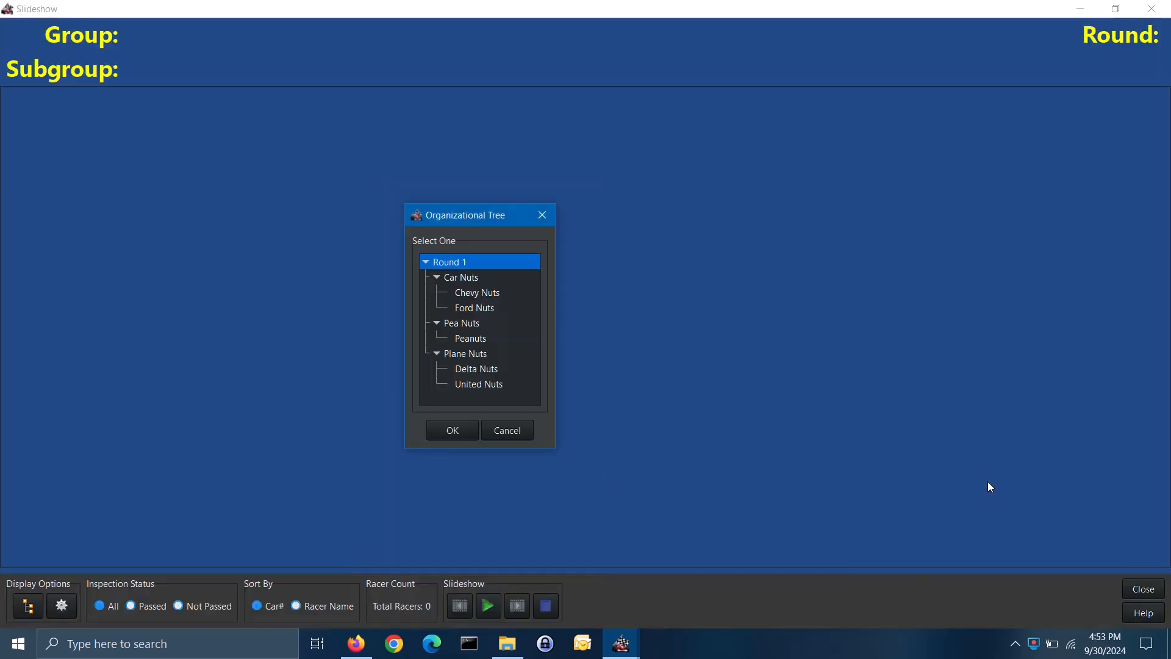
pyautogui.click(468, 326)
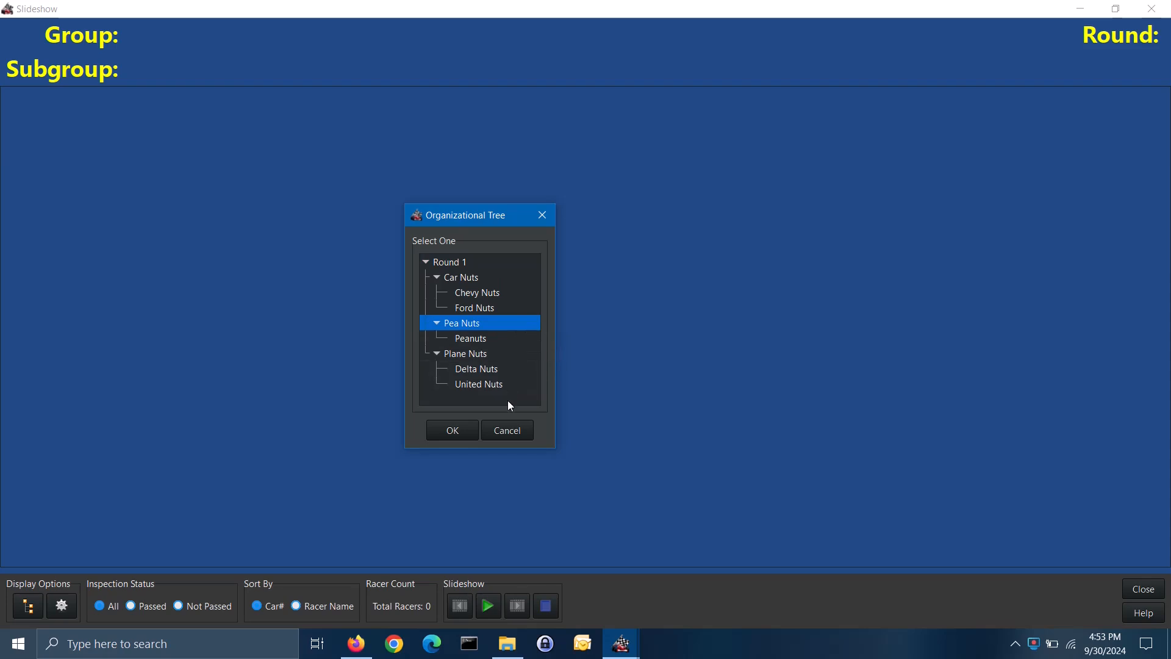
pyautogui.click(454, 430)
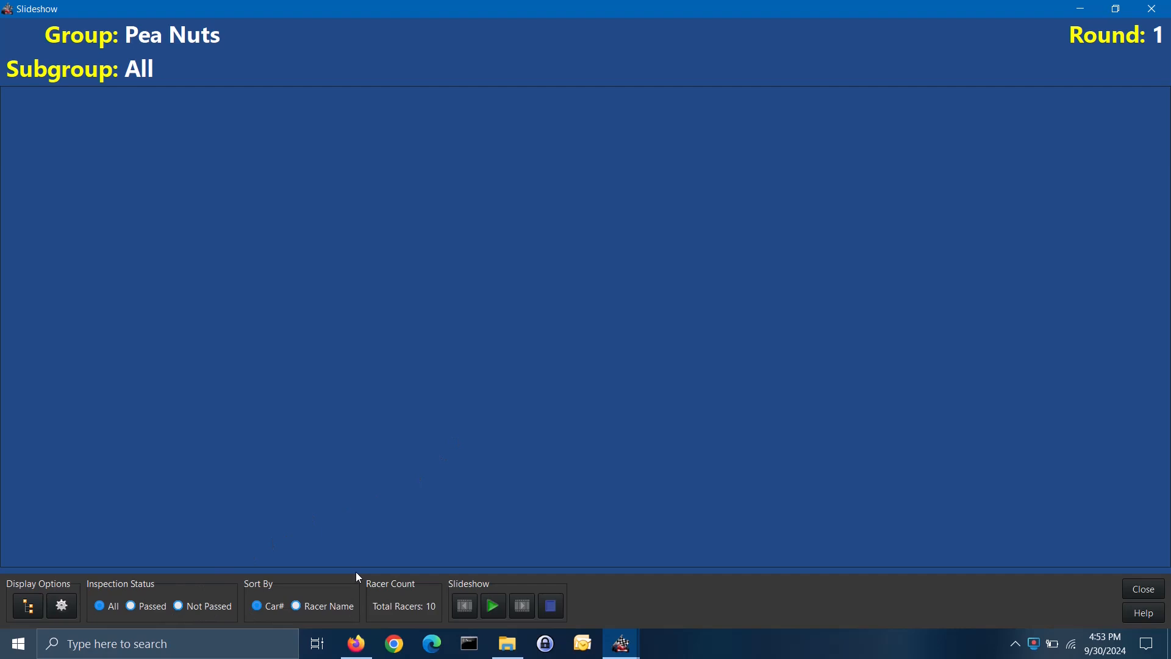
# Review the slideshow's general and color settings, and start the Pea Nuts slideshow.
pyautogui.click(61, 606)
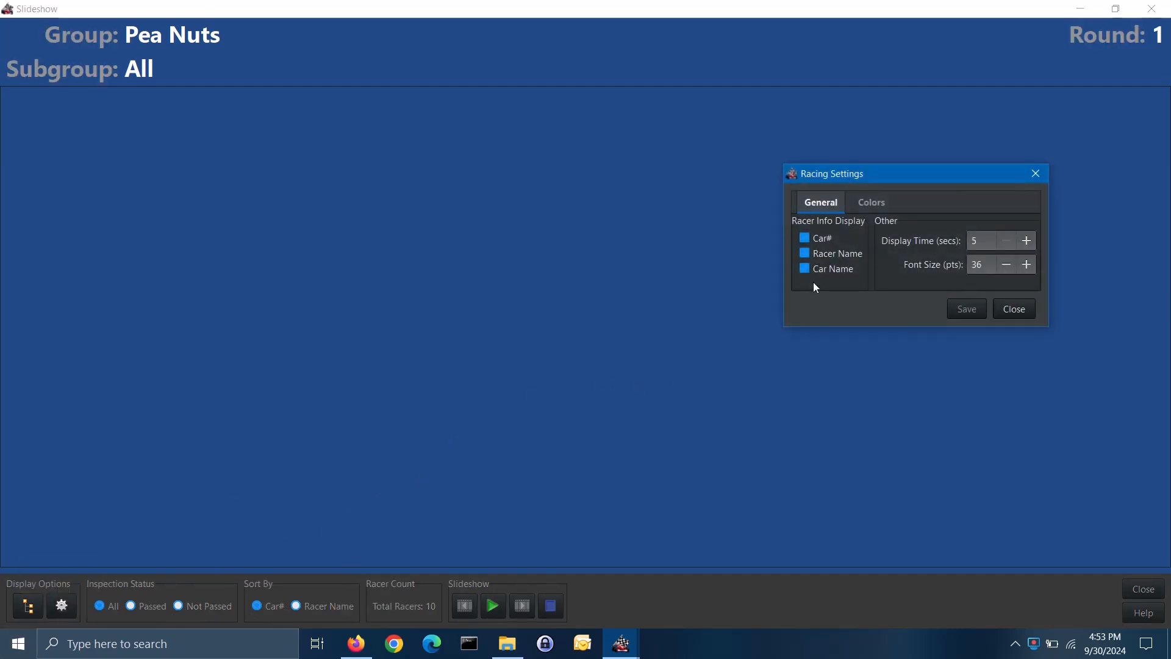
pyautogui.click(887, 210)
pyautogui.click(836, 209)
pyautogui.click(1013, 310)
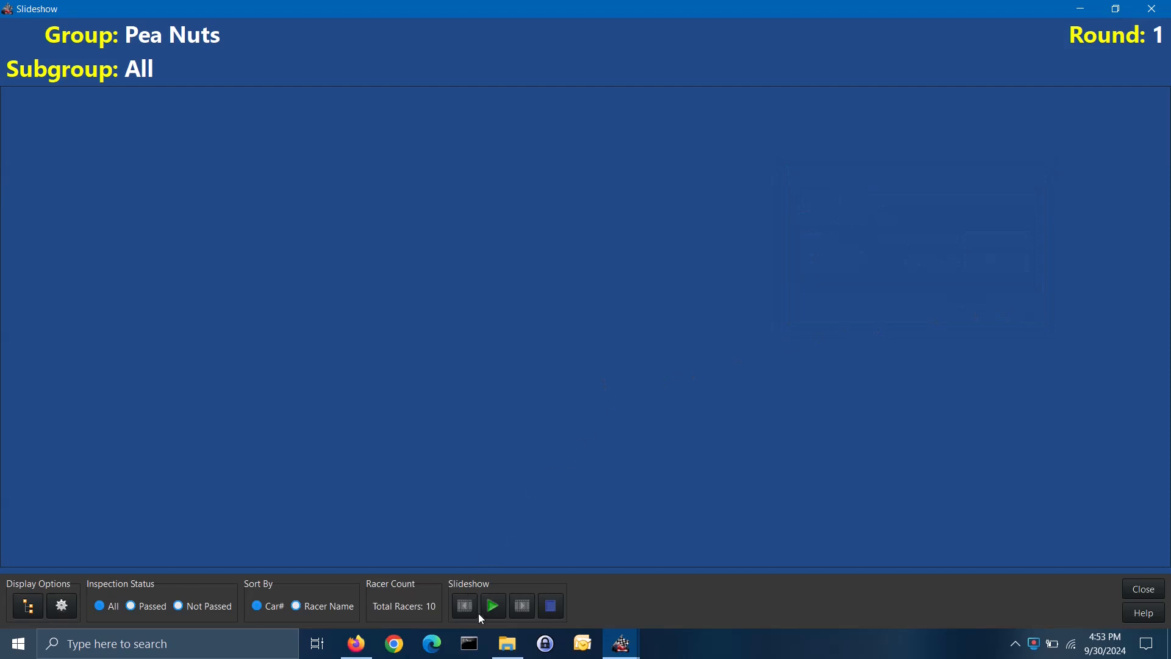
pyautogui.click(489, 606)
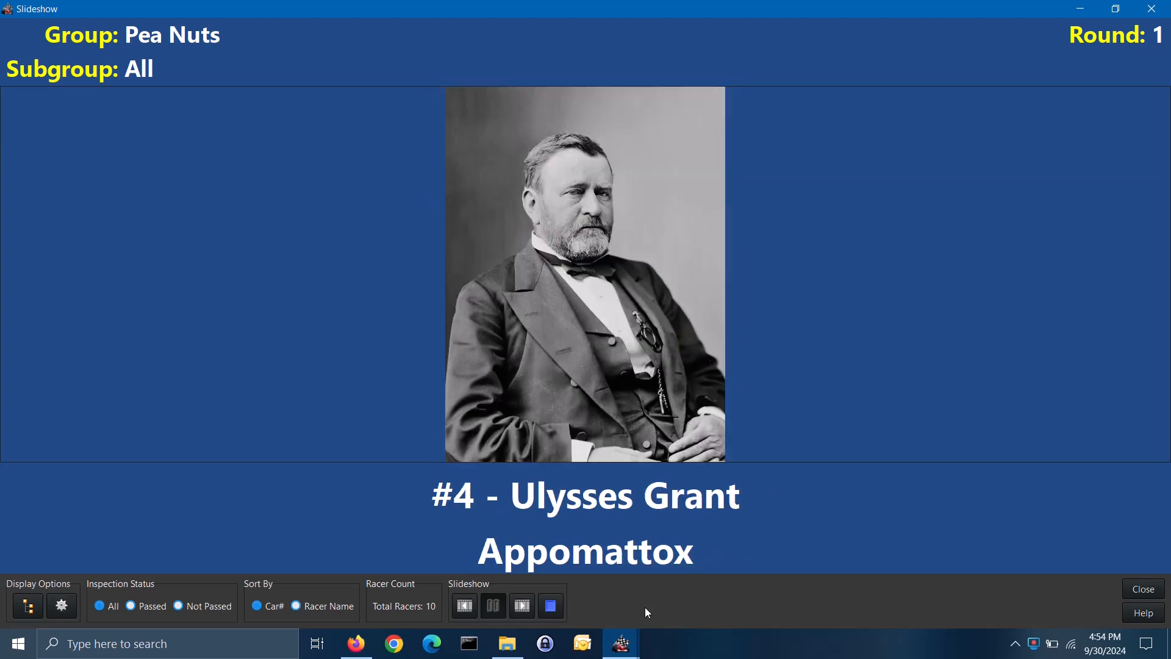
# Step back one slide and forward two in the Pea Nuts slideshow, then stop it and close the Slideshow display.
pyautogui.click(464, 607)
pyautogui.click(522, 607)
pyautogui.click(523, 607)
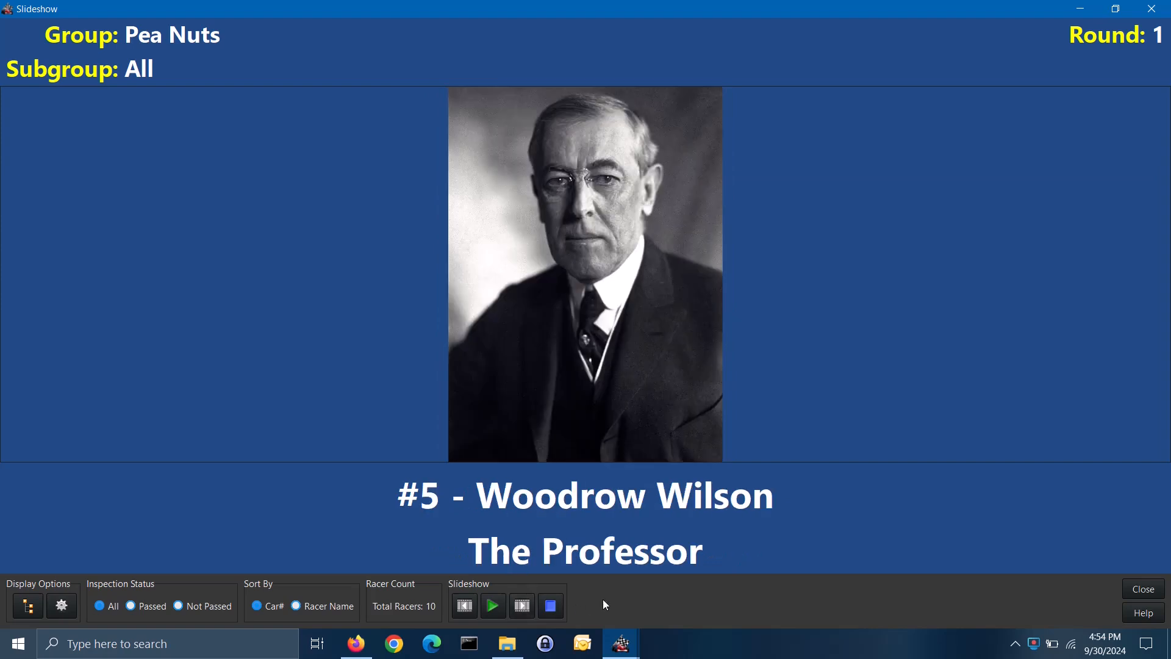
pyautogui.click(550, 607)
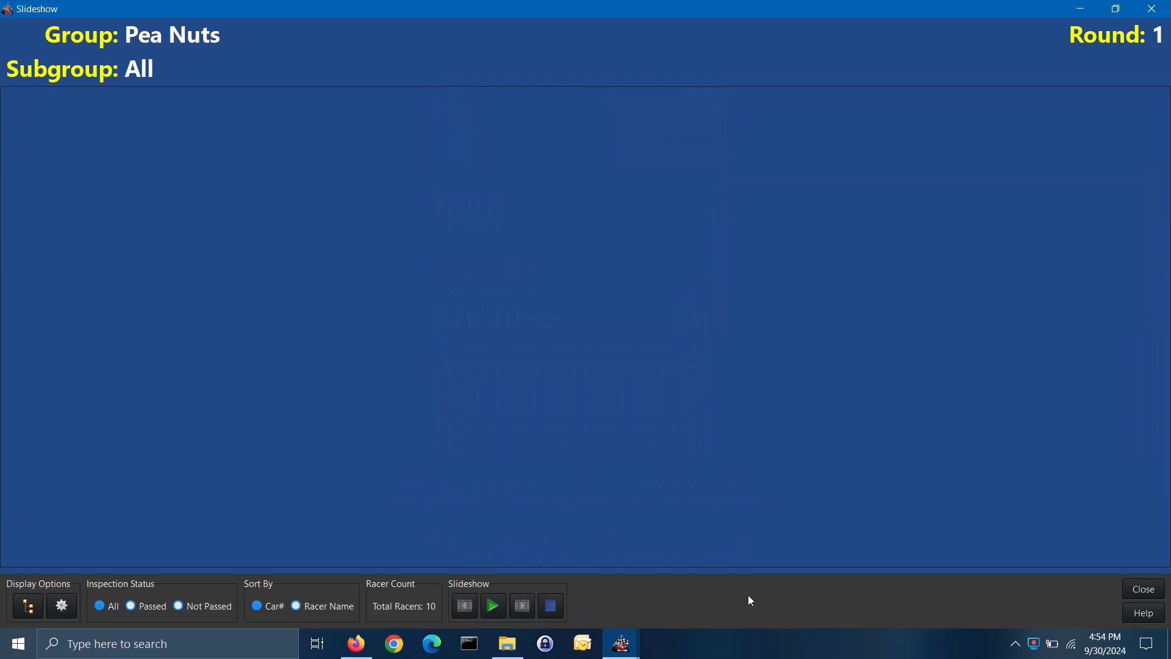
pyautogui.click(1145, 589)
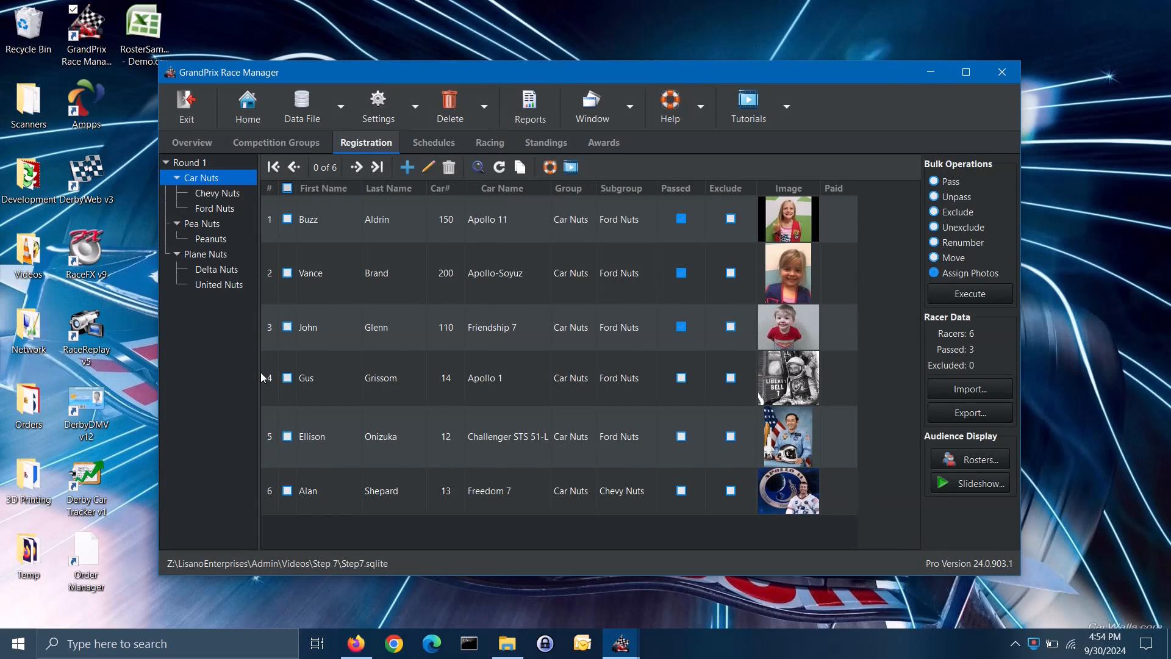
# Slightly narrow the group tree, find the racer with car number 14 using Search, and close the search dialog.
pyautogui.moveTo(260, 373)
pyautogui.mouseDown()
pyautogui.moveTo(239, 389)
pyautogui.moveTo(256, 394)
pyautogui.mouseUp()
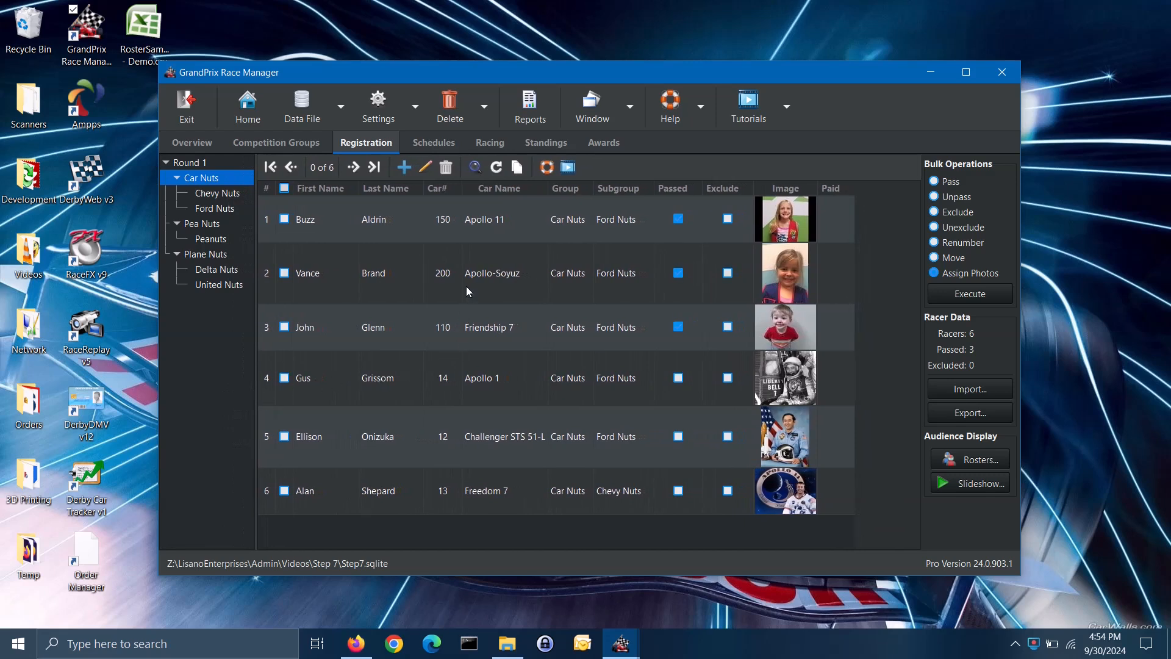
pyautogui.click(479, 172)
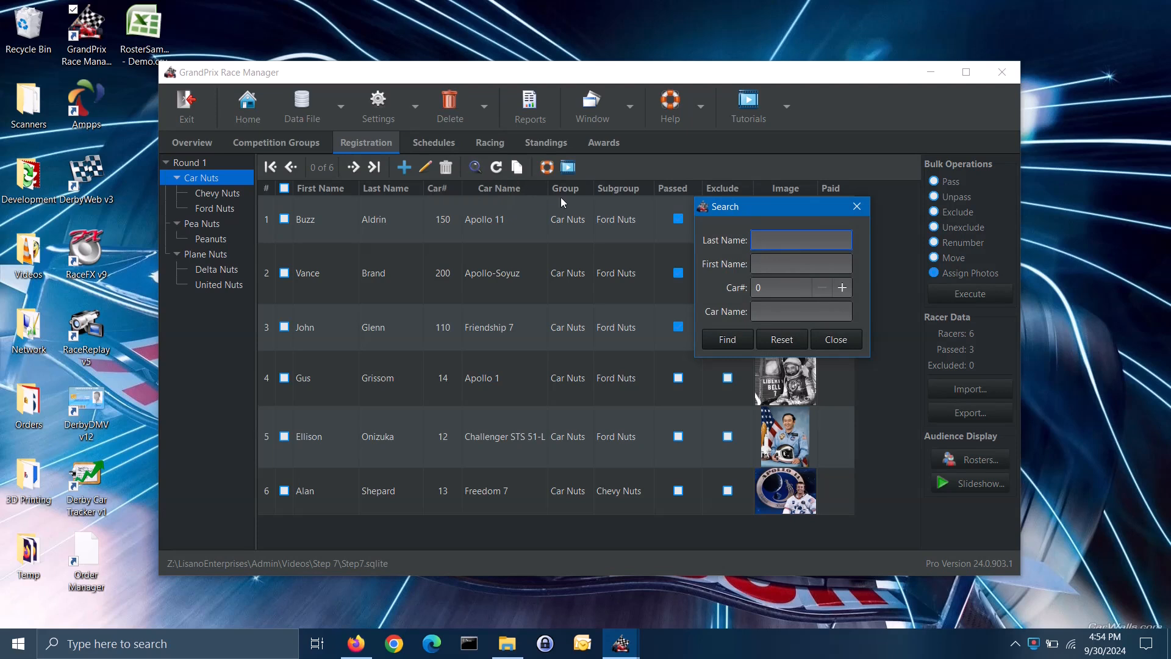
pyautogui.click(792, 288)
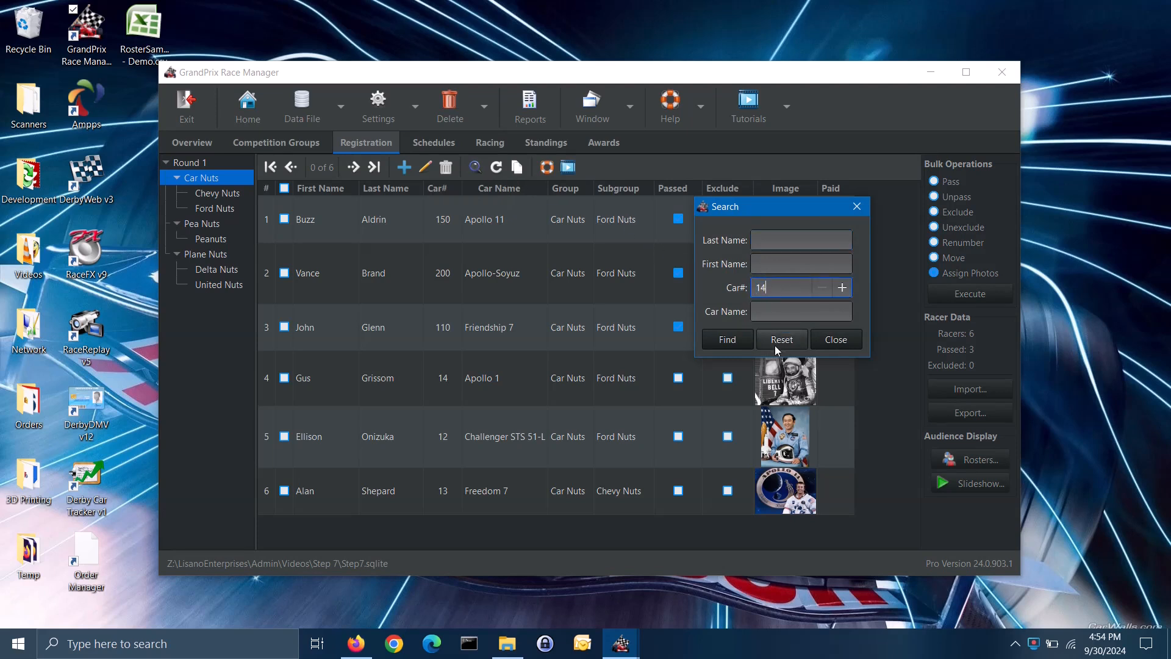
pyautogui.click(730, 339)
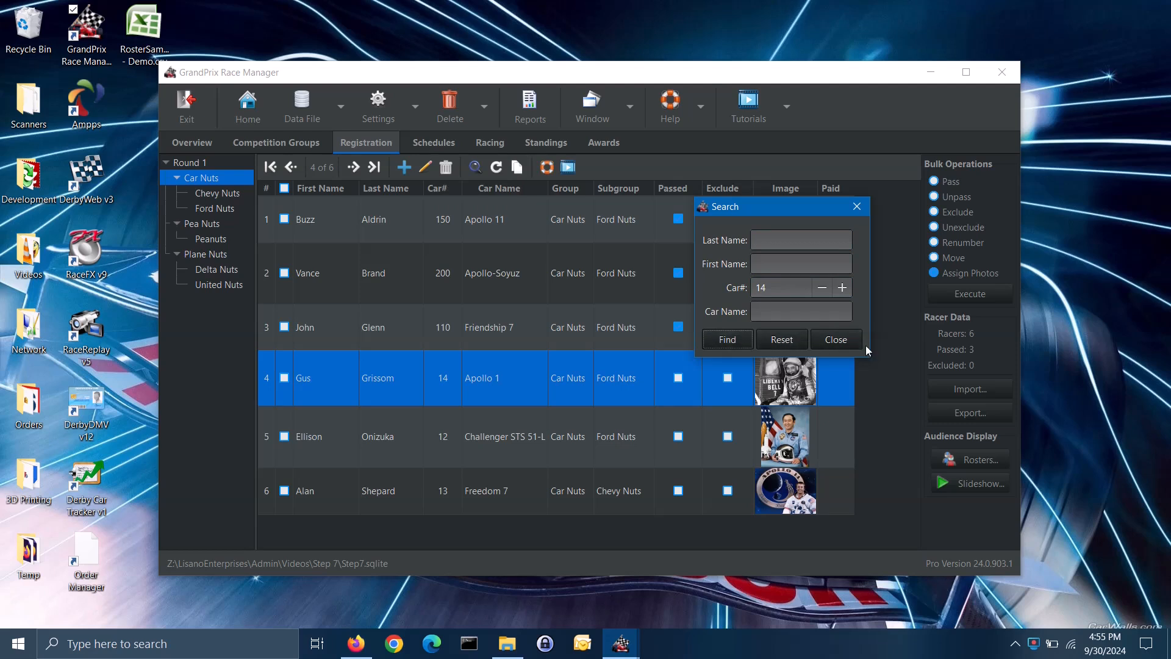
pyautogui.click(835, 339)
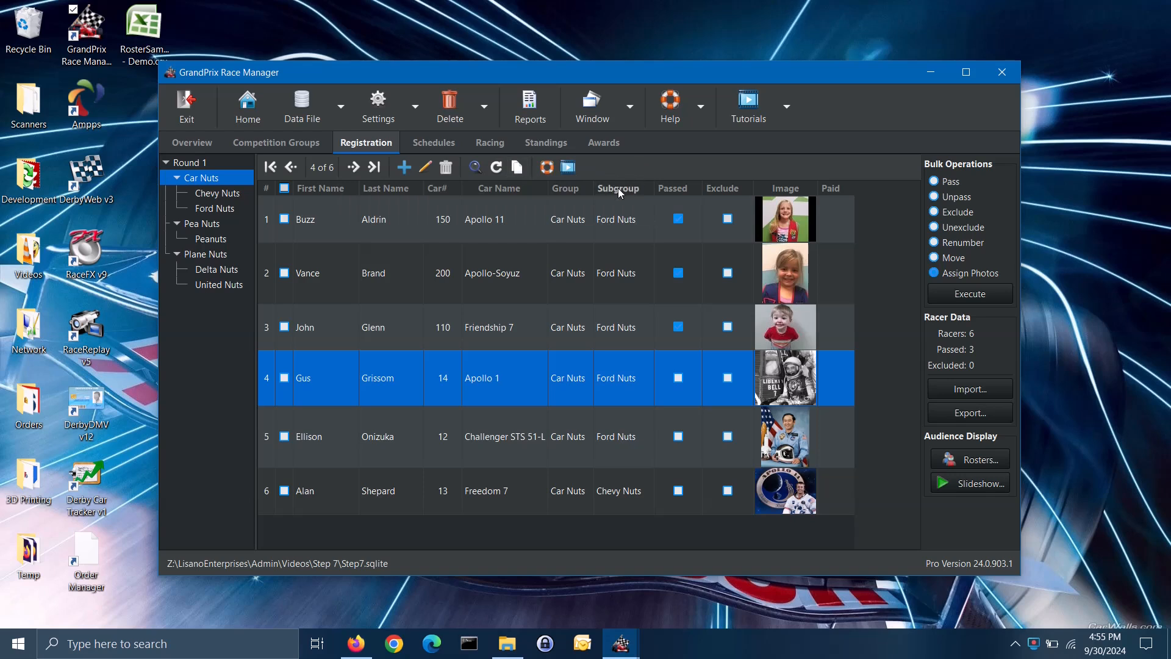
# View the group choices for deleting a roster, cancel the deletion, and return to the Overview page.
pyautogui.click(486, 110)
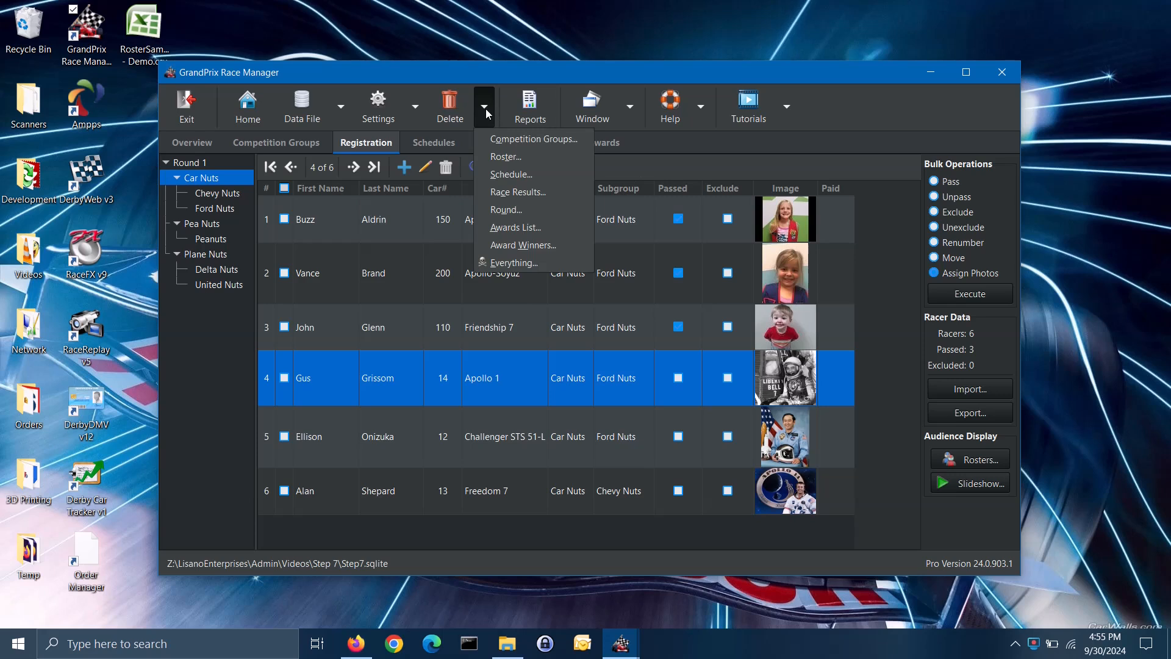
pyautogui.click(504, 159)
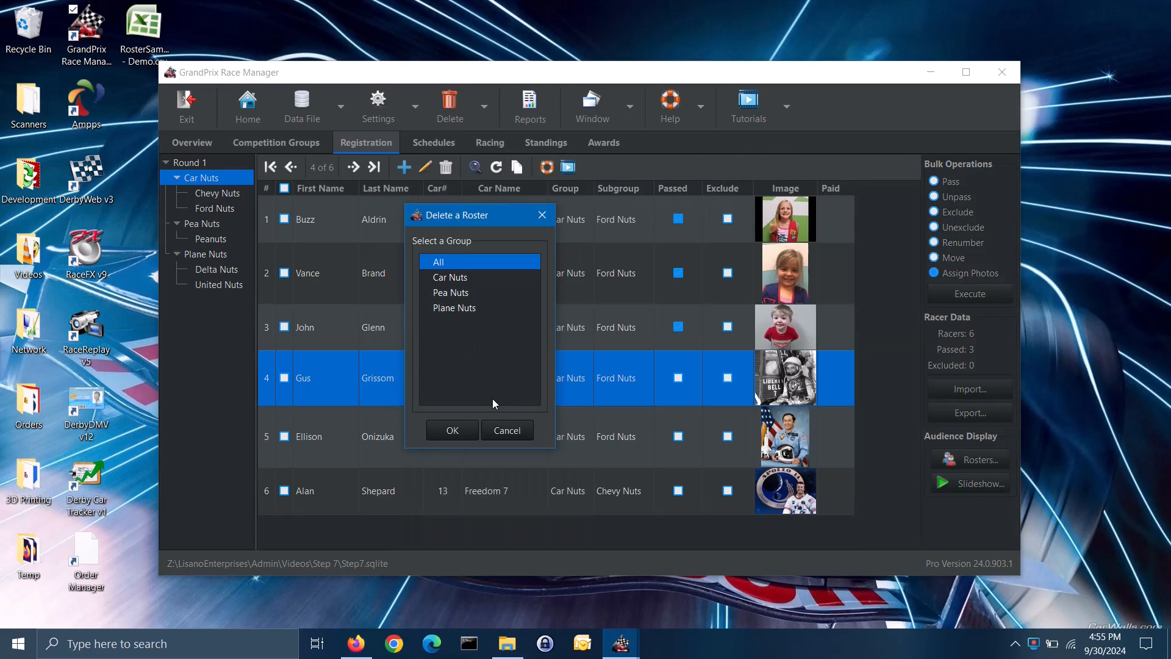
pyautogui.click(503, 430)
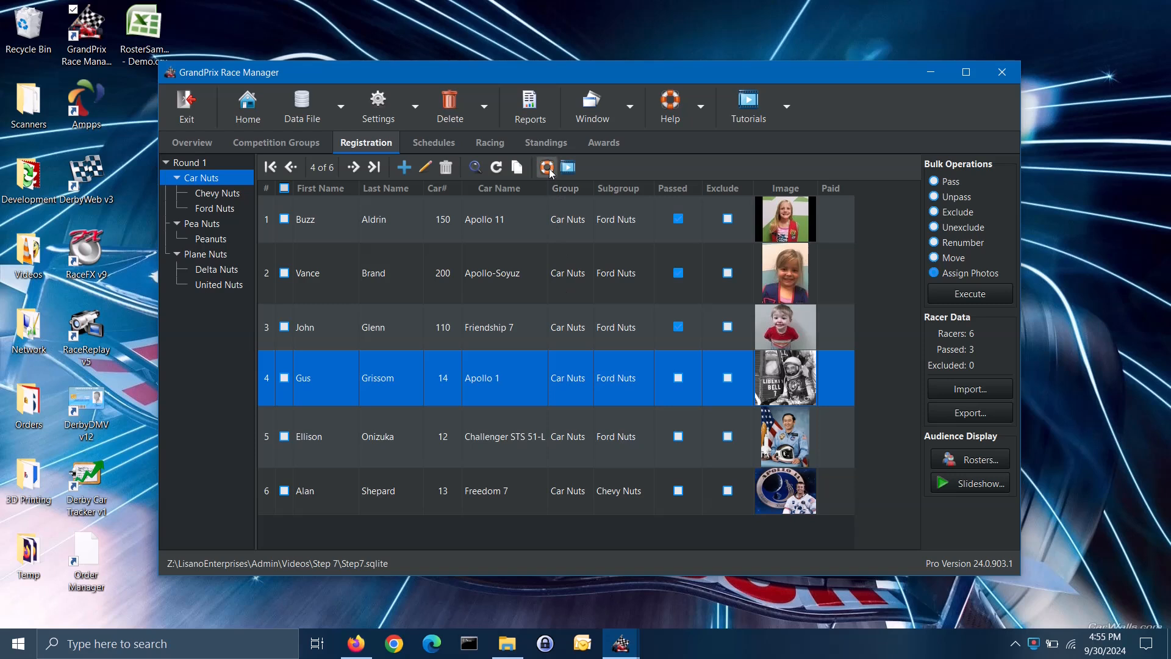
pyautogui.click(247, 108)
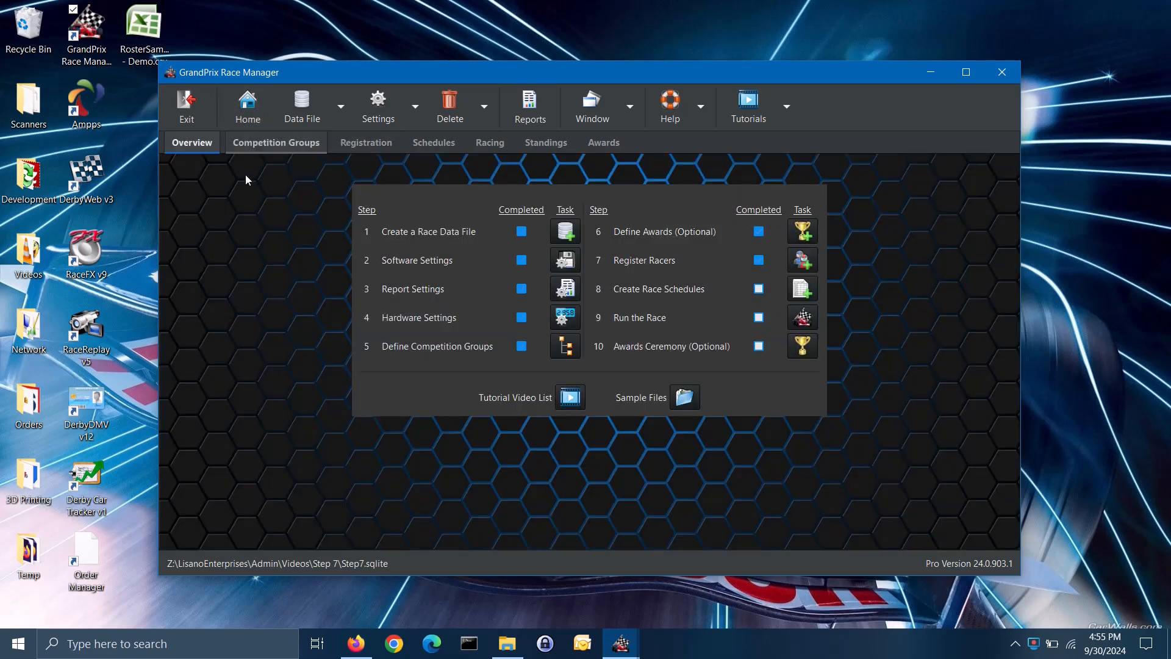